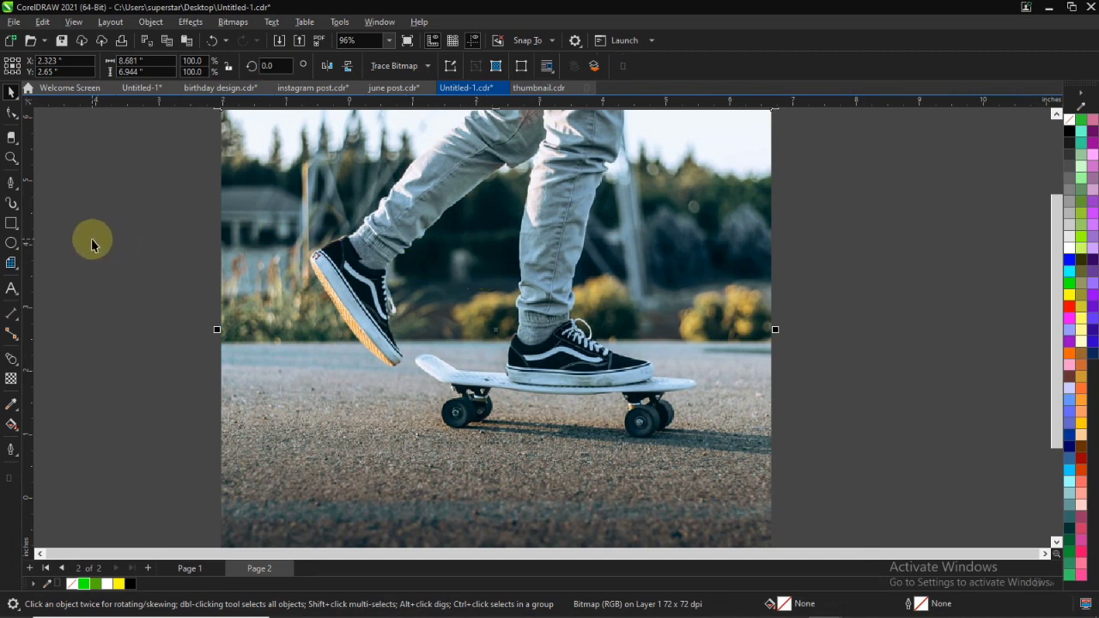
# Add the text STOP over the skateboard photo and convert it to uppercase
pyautogui.click(12, 288)
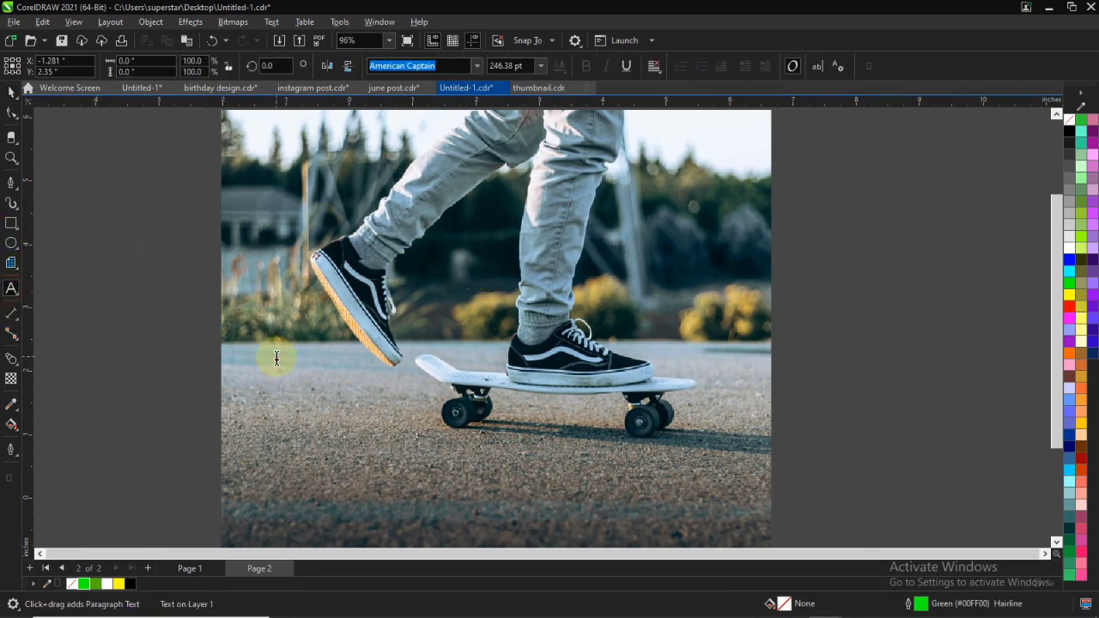
pyautogui.write('STOP')
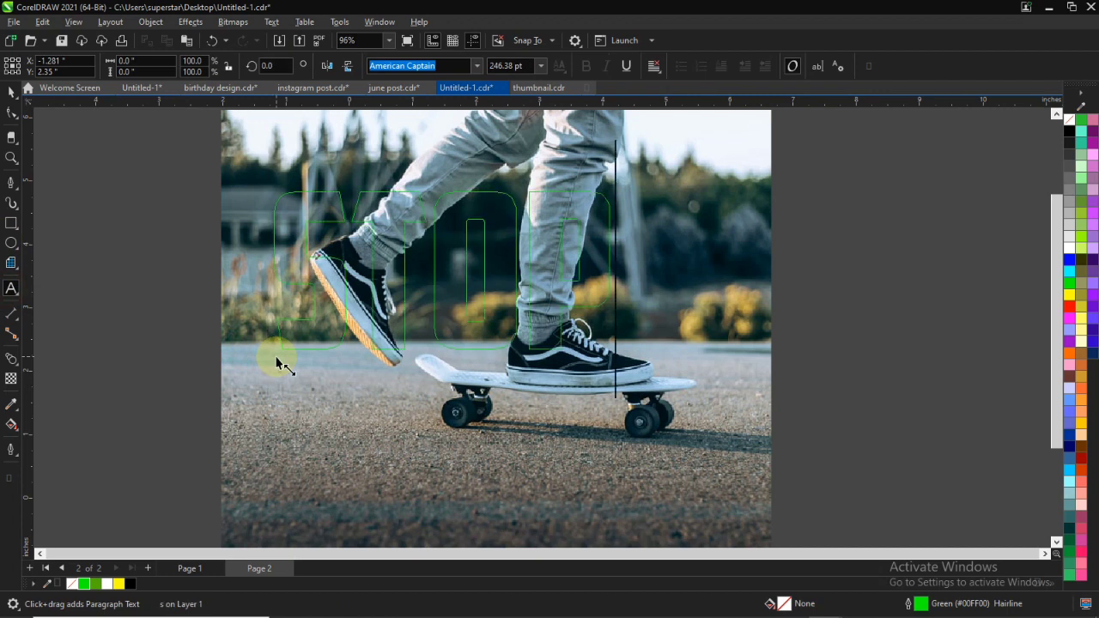
pyautogui.hotkey('ctrl', 'a')
pyautogui.hotkey('shift', 'F3')
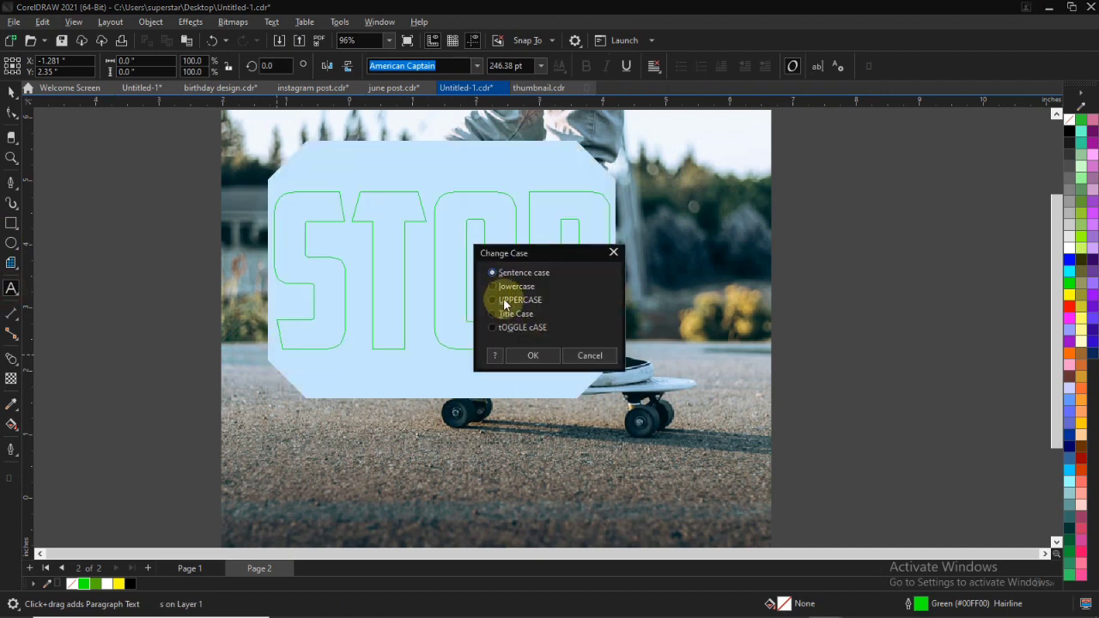
pyautogui.click(533, 356)
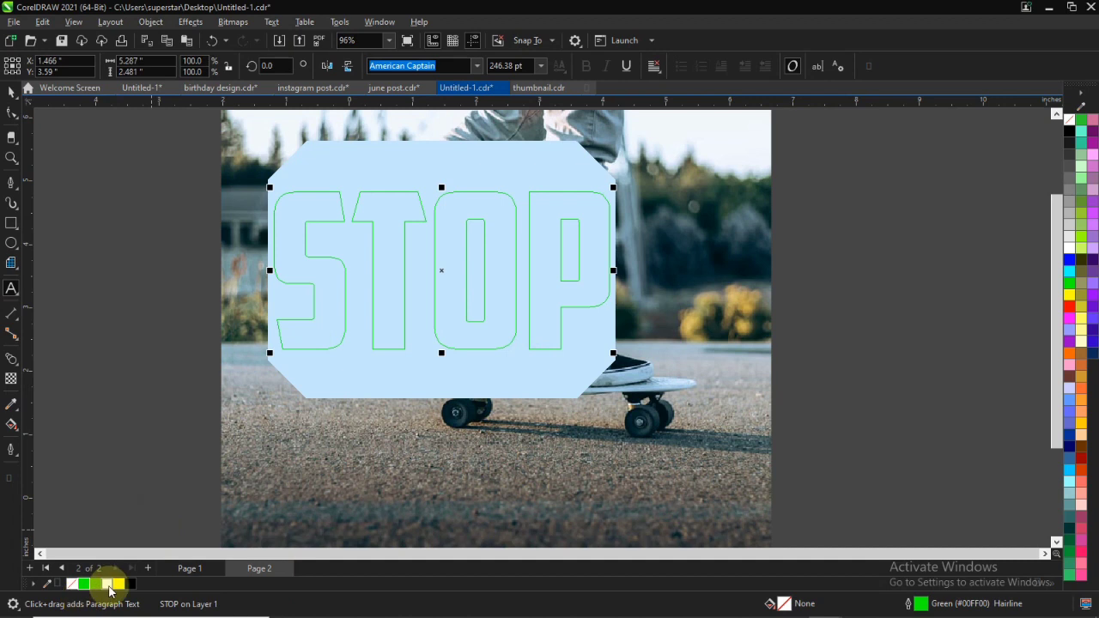
# Fill the STOP text white with no outline and enlarge it to about 7.36 by 3.45 inches
pyautogui.click(73, 585)
pyautogui.click(11, 92)
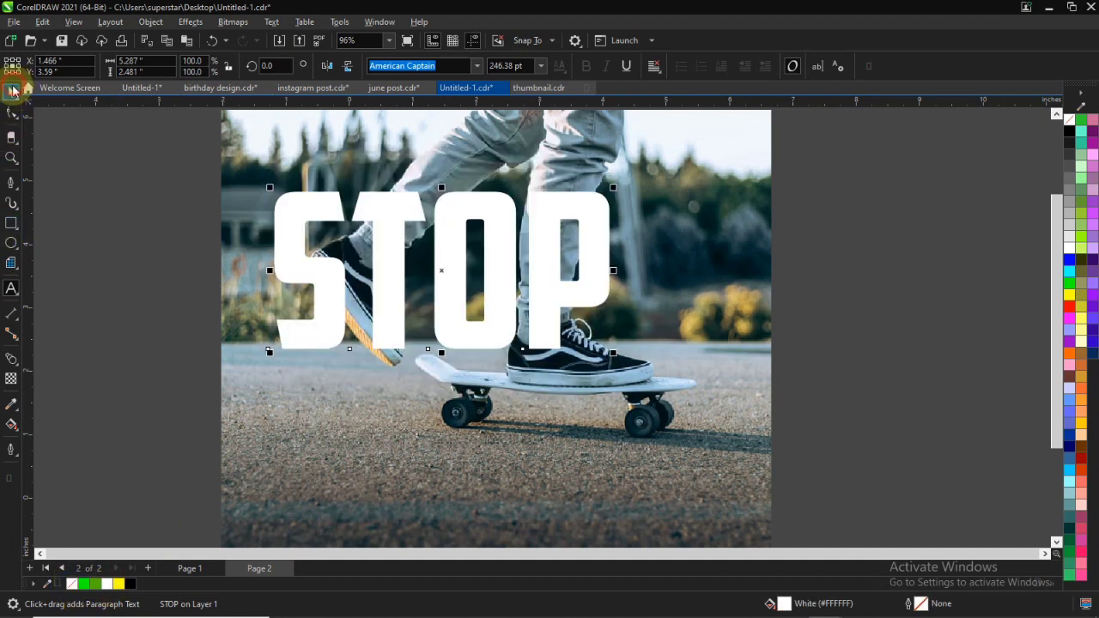
pyautogui.moveTo(613, 353); pyautogui.dragTo(745, 471)
pyautogui.scroll(1, 417, 275)
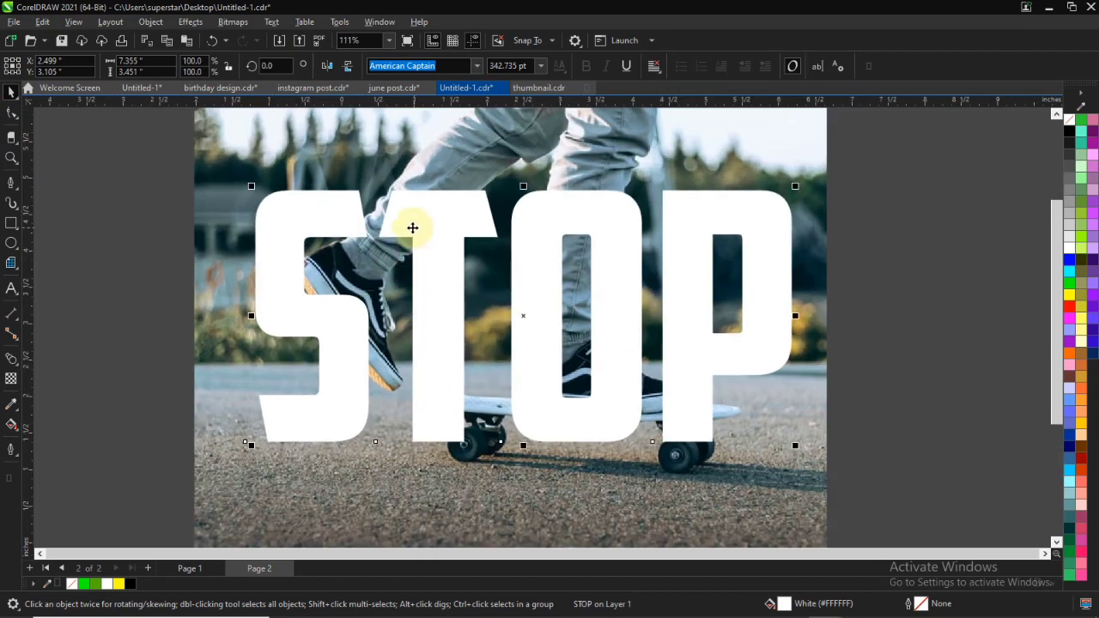
# Align the STOP text to the centre of the photo, horizontally and vertically
pyautogui.keyDown('shift'); pyautogui.click(475, 154); pyautogui.keyUp('shift')
pyautogui.press('c')
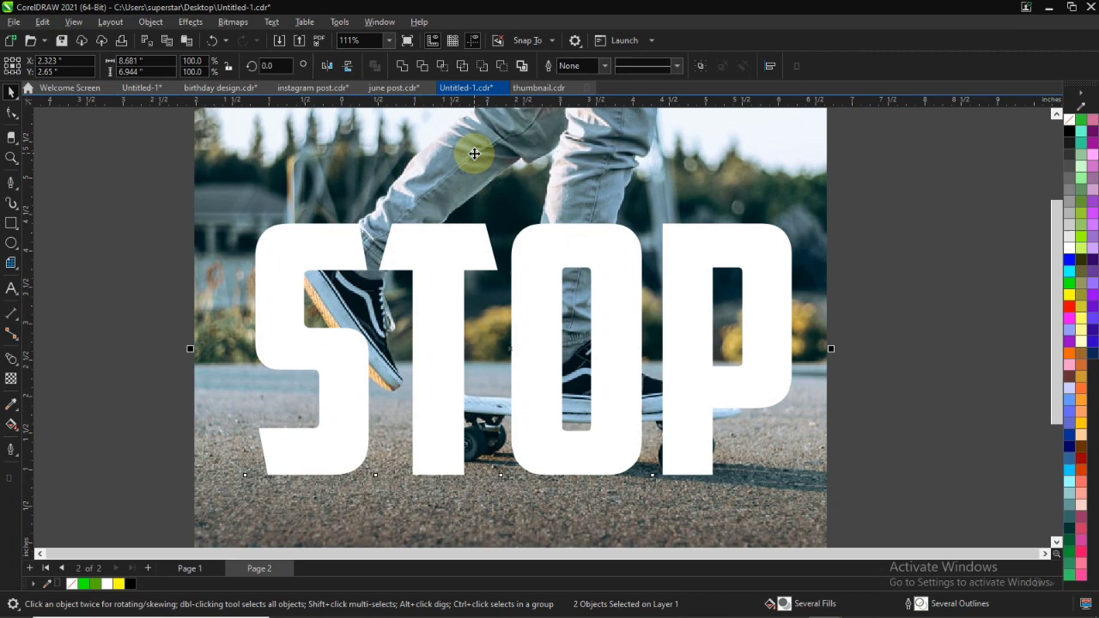
pyautogui.press('c')
pyautogui.click(881, 337)
pyautogui.scroll(-4, 468, 316)
pyautogui.scroll(4, 483, 327)
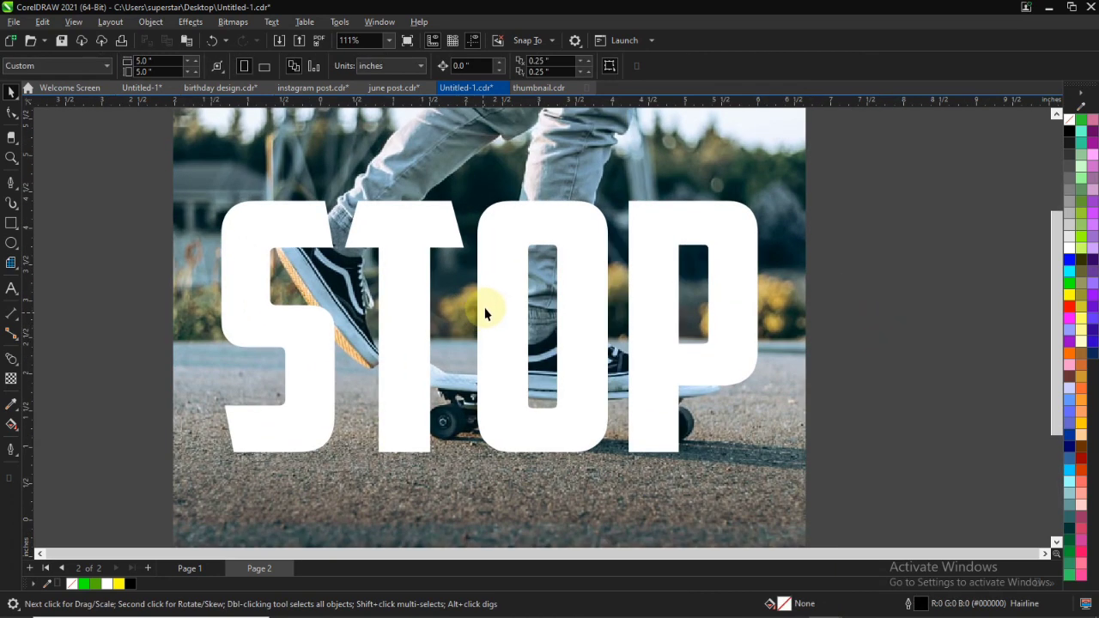
# Remove the STOP text's fill and give it a black outline so the photo shows through the letters
pyautogui.click(363, 203)
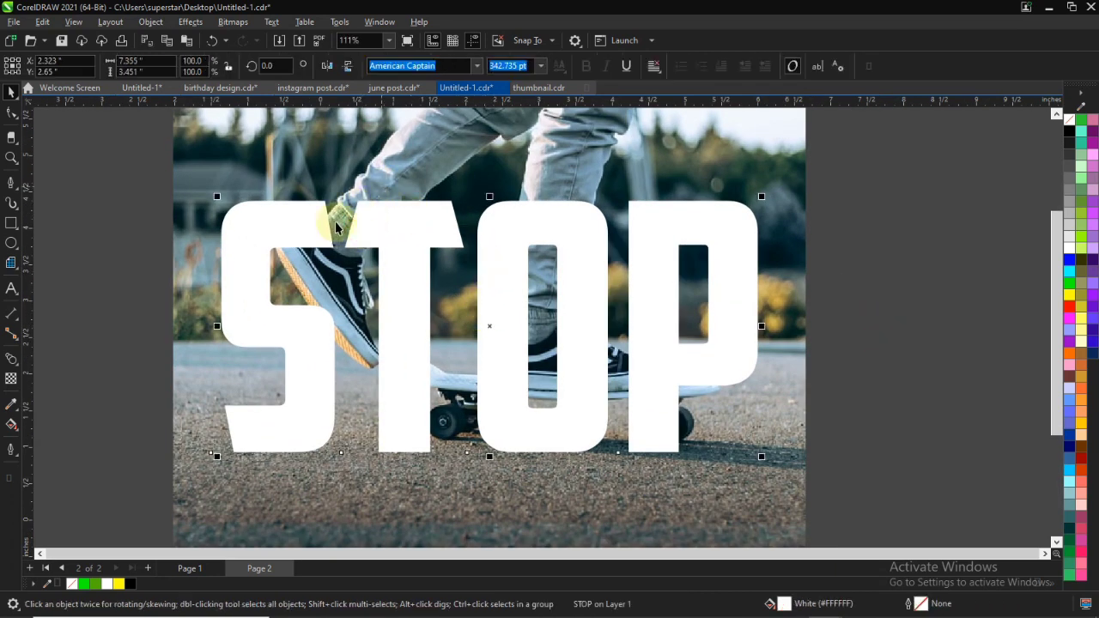
pyautogui.click(72, 584)
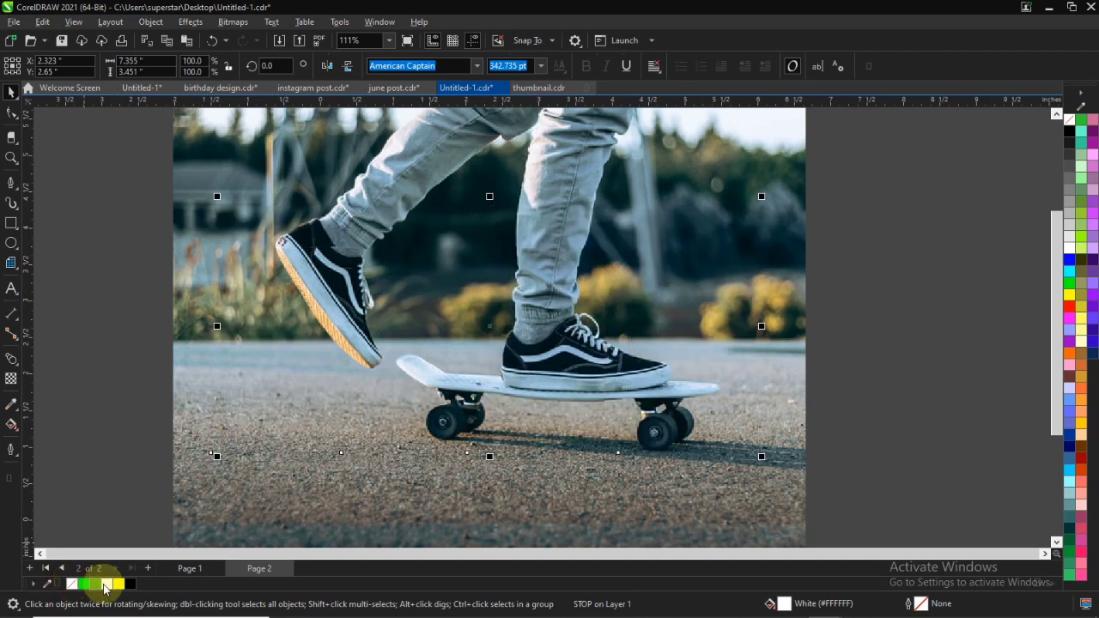
pyautogui.click(683, 147)
# Start a Pen tool path at the raised shoe's toe and trace along the sole up to the heel
pyautogui.click(12, 183)
pyautogui.scroll(2, 245, 275)
pyautogui.scroll(2, 469, 444)
pyautogui.scroll(4, 469, 447)
pyautogui.click(465, 429)
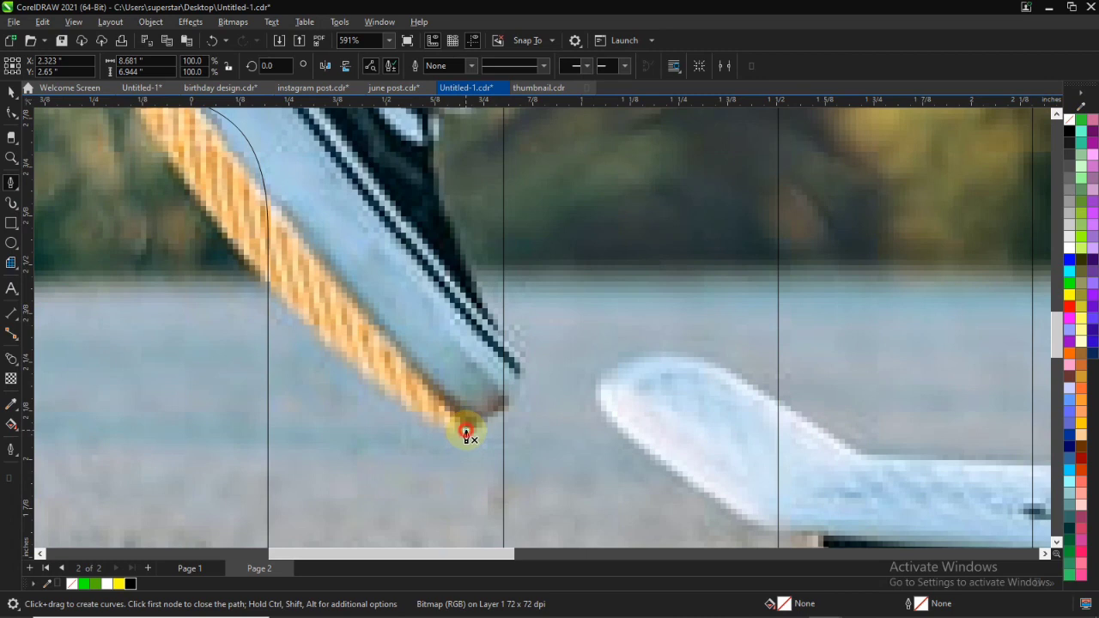
pyautogui.click(407, 416)
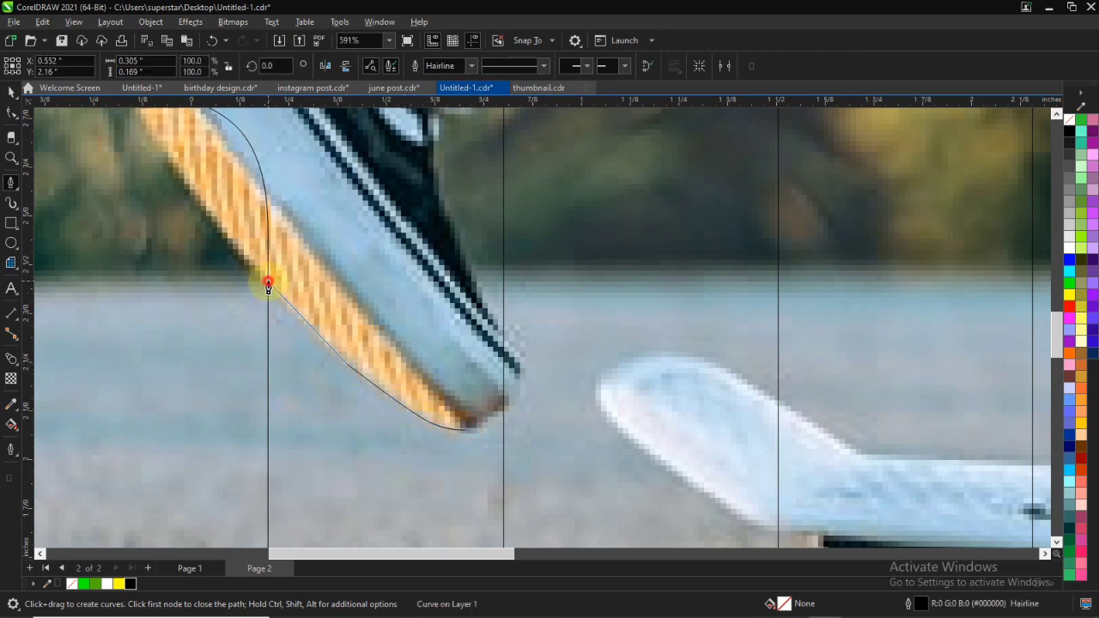
pyautogui.click(211, 224)
pyautogui.scroll(-2, 159, 138)
pyautogui.click(135, 123)
pyautogui.scroll(4, 1031, 293)
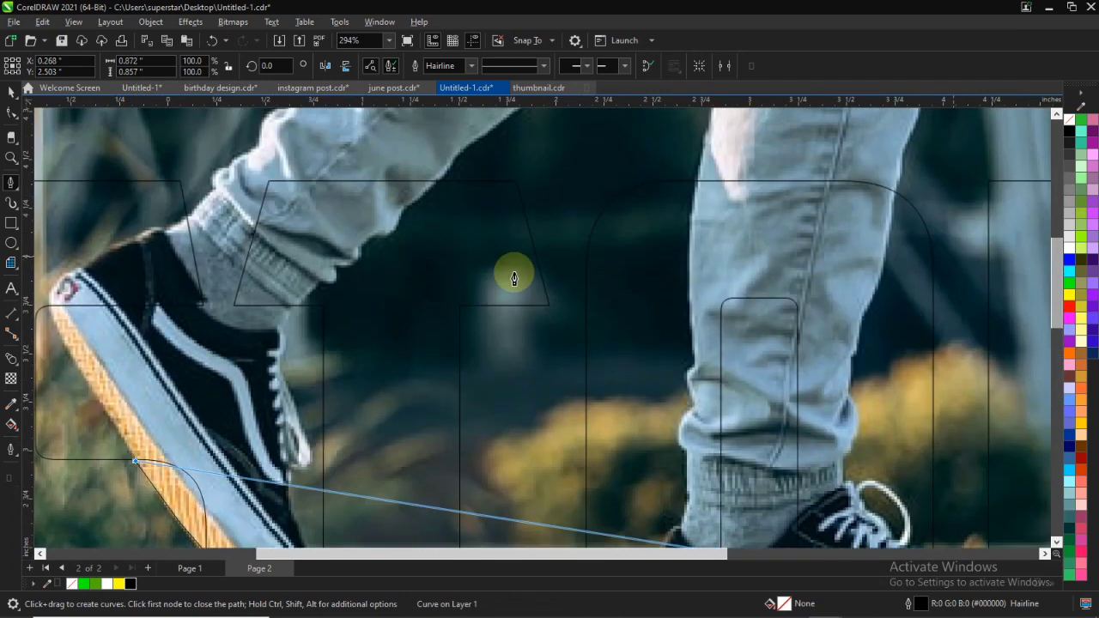
pyautogui.click(84, 382)
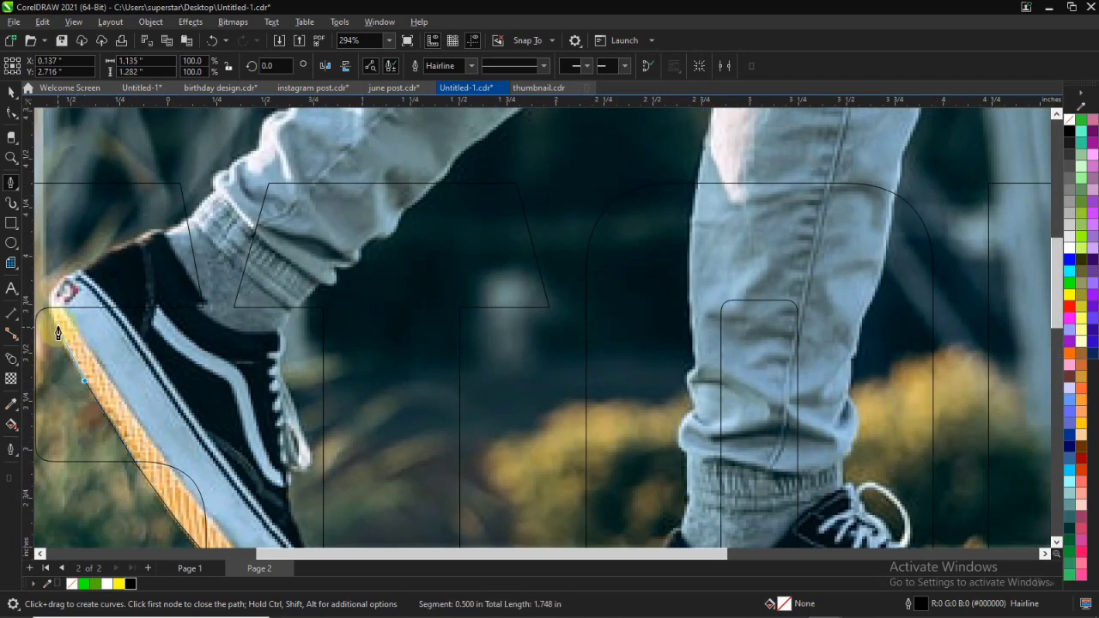
pyautogui.click(51, 303)
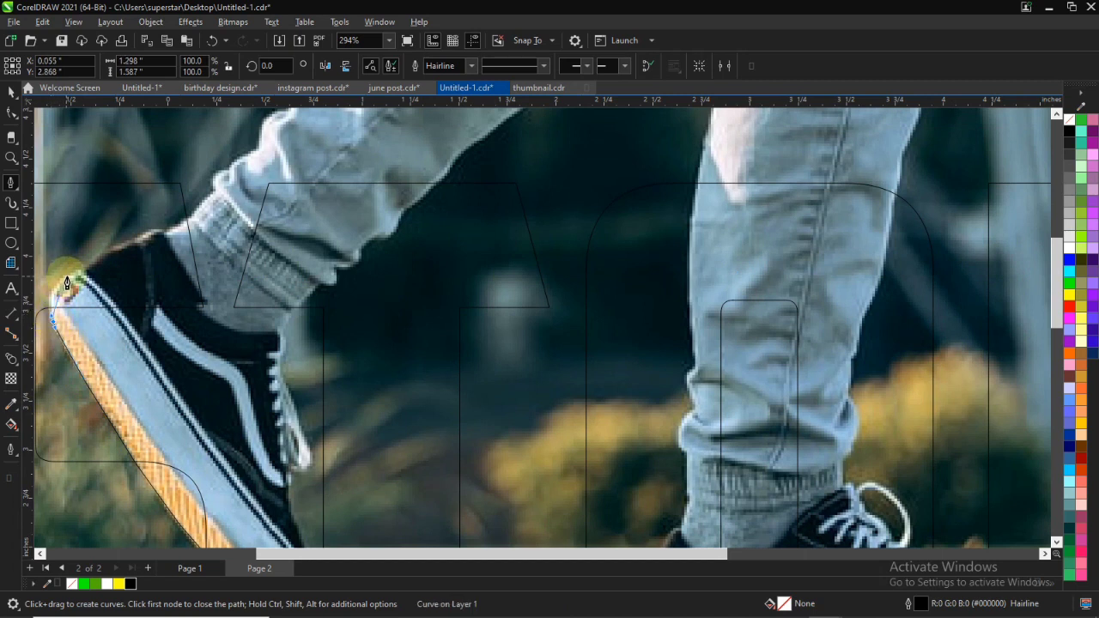
# Continue the path around the heel, up the ankle and back of the trouser leg, and straight across the calf above the letters
pyautogui.moveTo(67, 277); pyautogui.dragTo(87, 267)
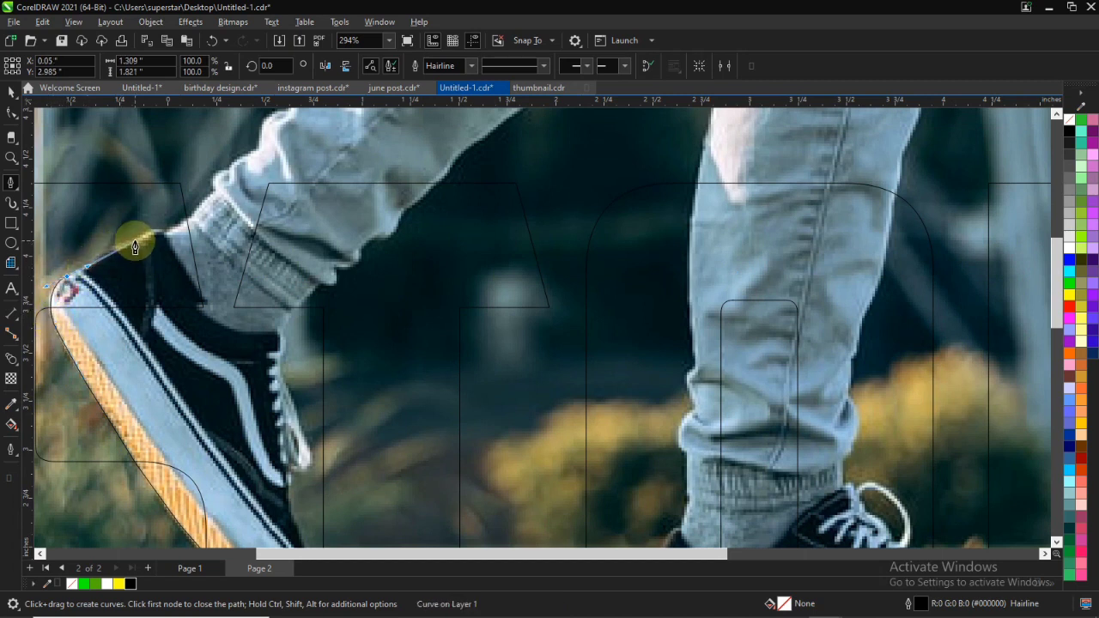
pyautogui.click(148, 232)
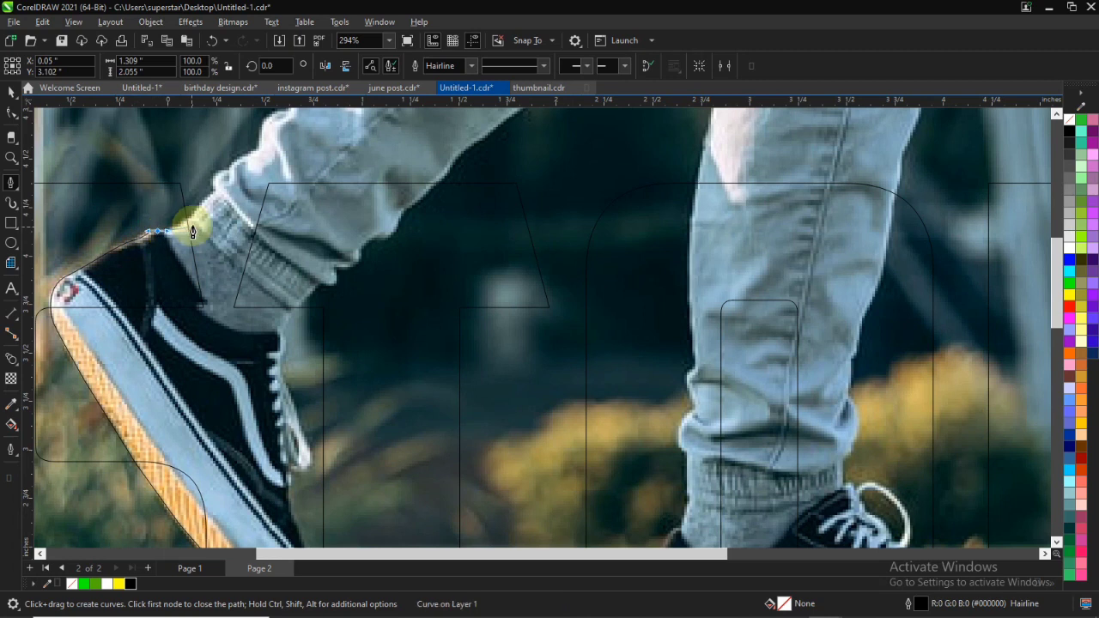
pyautogui.moveTo(186, 219); pyautogui.dragTo(194, 216)
pyautogui.moveTo(219, 180); pyautogui.dragTo(420, 167)
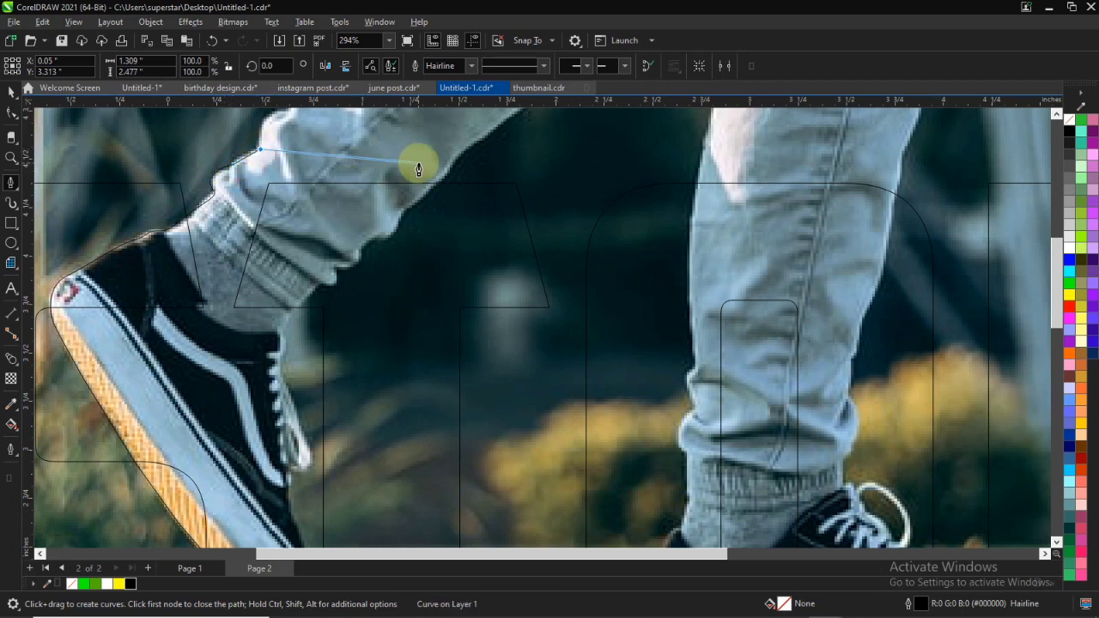
pyautogui.click(466, 153)
pyautogui.scroll(1, 454, 169)
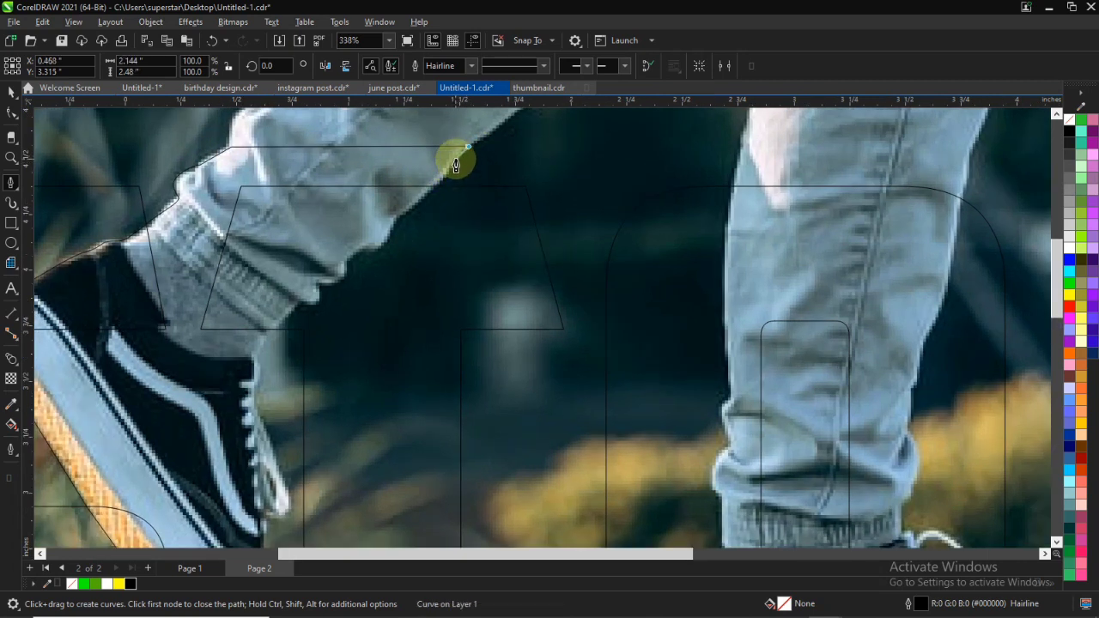
# Trace the path down the front of the raised trouser leg, around the cuff folds and along the shoelaces
pyautogui.moveTo(437, 184); pyautogui.dragTo(397, 225)
pyautogui.click(383, 241)
pyautogui.click(357, 251)
pyautogui.moveTo(345, 274); pyautogui.dragTo(315, 307)
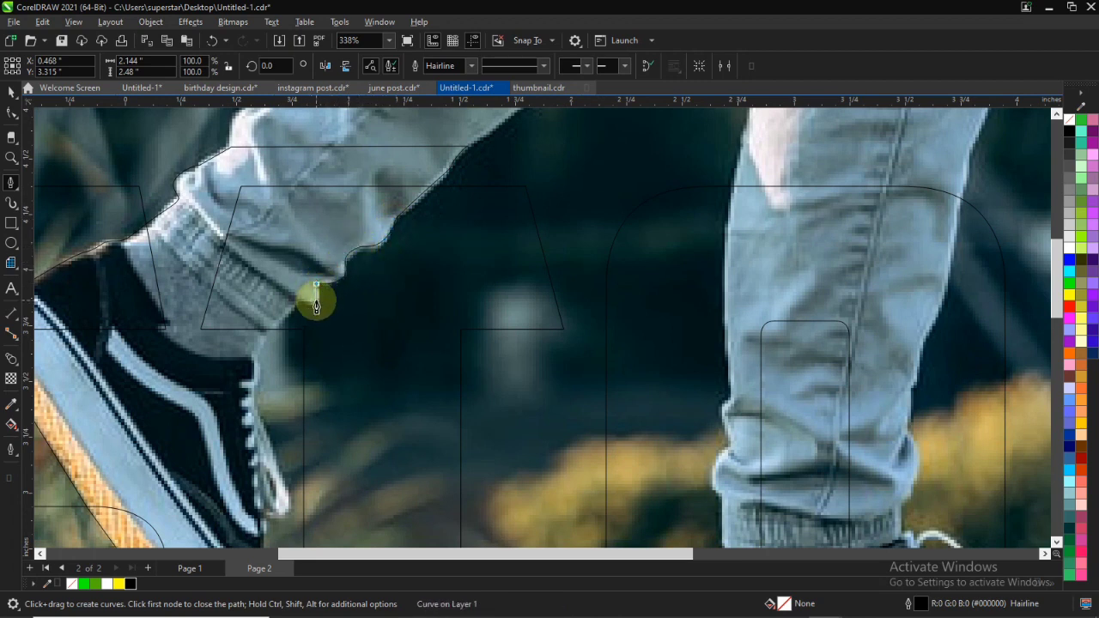
pyautogui.moveTo(288, 317); pyautogui.dragTo(249, 507)
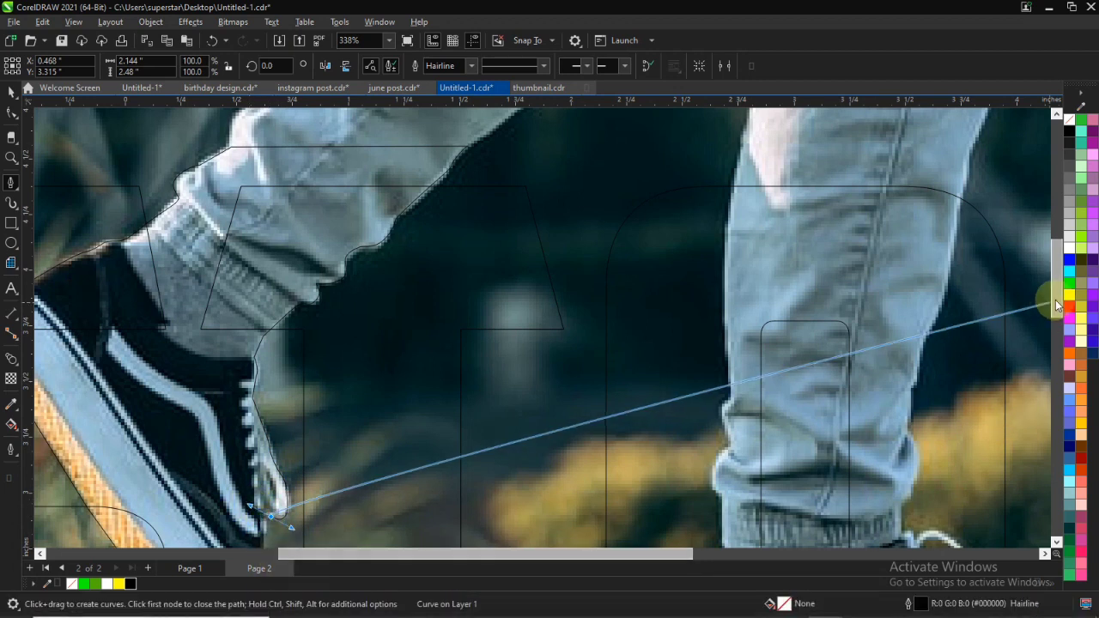
# Trace the upper of the raised shoe down to the toe and close the path at its starting node
pyautogui.scroll(-2, 1056, 299)
pyautogui.moveTo(1058, 343); pyautogui.dragTo(1058, 350)
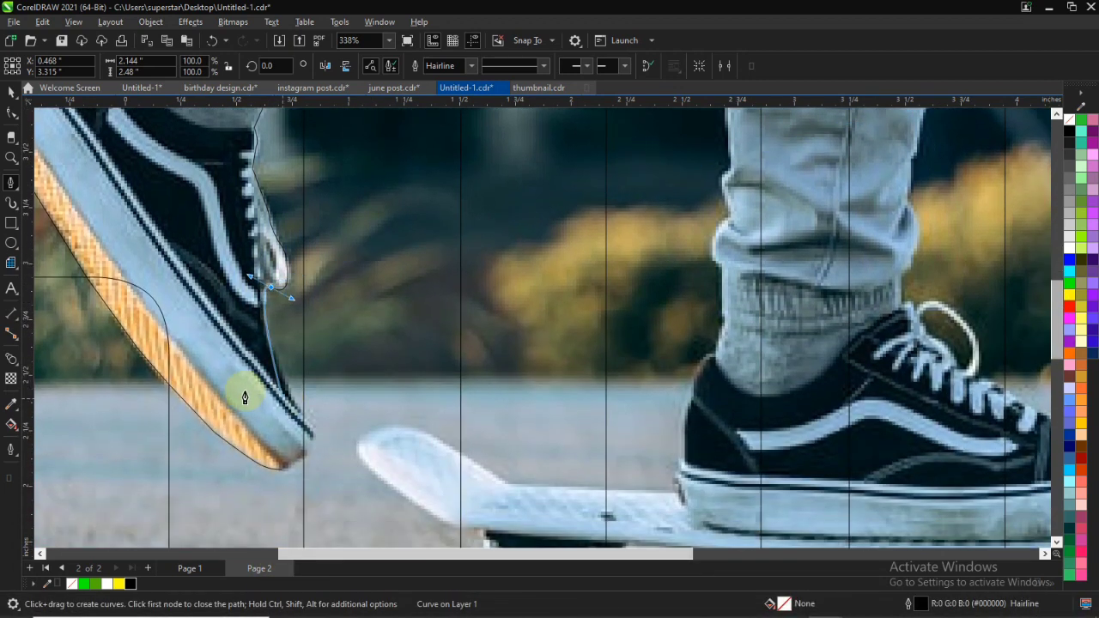
pyautogui.click(276, 361)
pyautogui.click(294, 404)
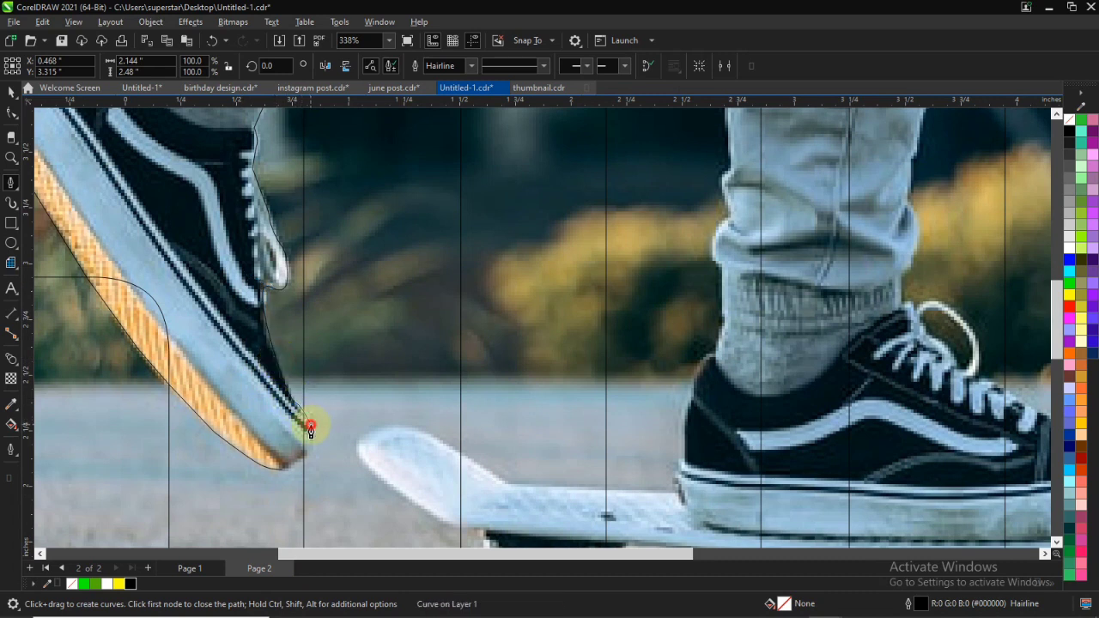
pyautogui.doubleClick(312, 461)
pyautogui.click(283, 471)
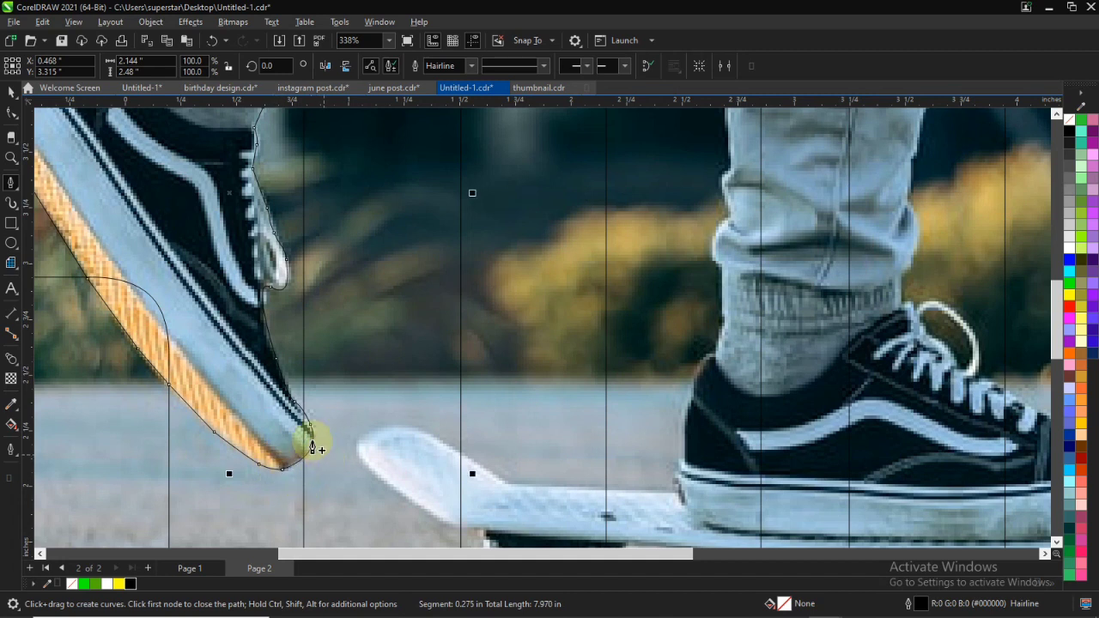
pyautogui.click(311, 428)
# Intersect the traced shoe-and-leg curve with the photo to create a cutout of the raised foot
pyautogui.scroll(-12, 311, 357)
pyautogui.press('space')
pyautogui.scroll(9, 313, 255)
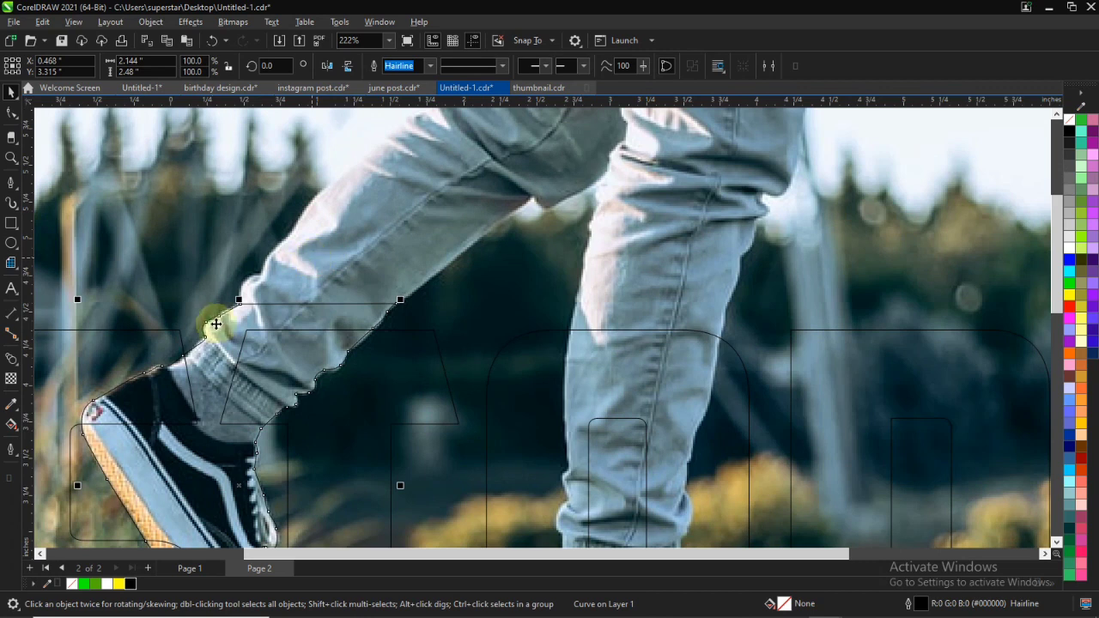
pyautogui.scroll(2, 285, 301)
pyautogui.scroll(-2, 550, 195)
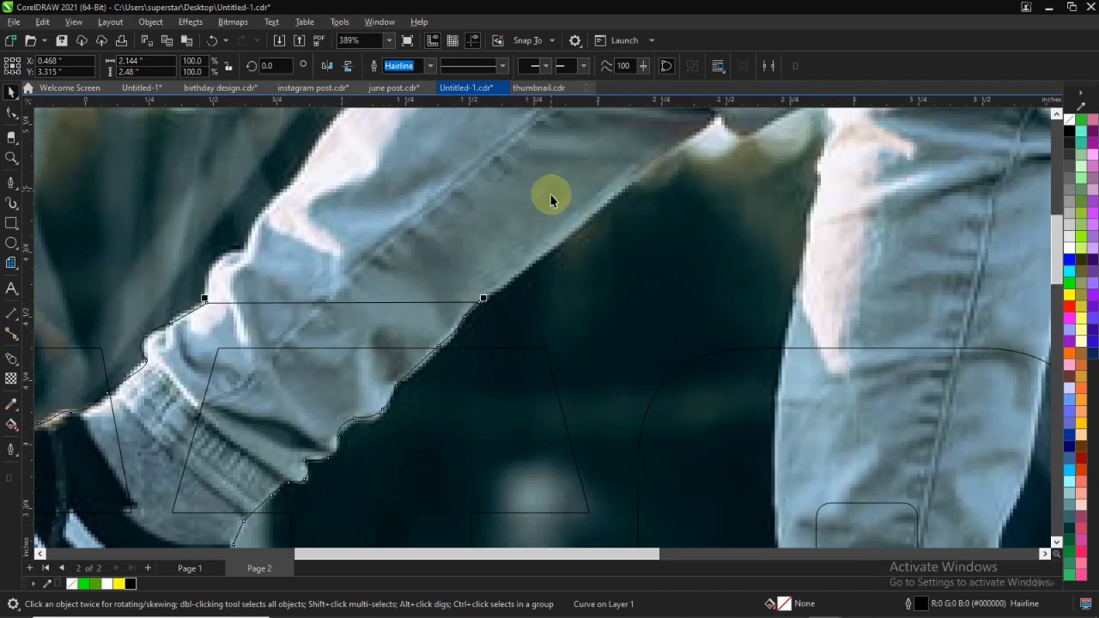
pyautogui.keyDown('shift'); pyautogui.click(542, 179); pyautogui.keyUp('shift')
pyautogui.click(436, 66)
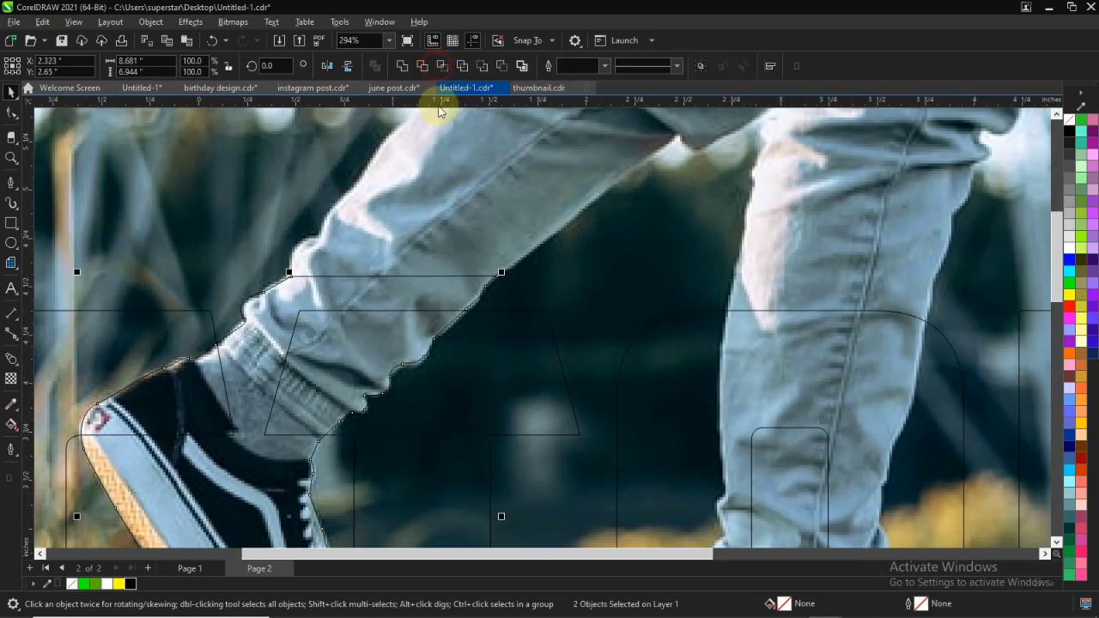
# Delete the traced outline curve, leaving the bitmap cutout of the raised foot
pyautogui.scroll(-7, 416, 219)
pyautogui.click(129, 238)
pyautogui.scroll(5, 414, 253)
pyautogui.click(414, 253)
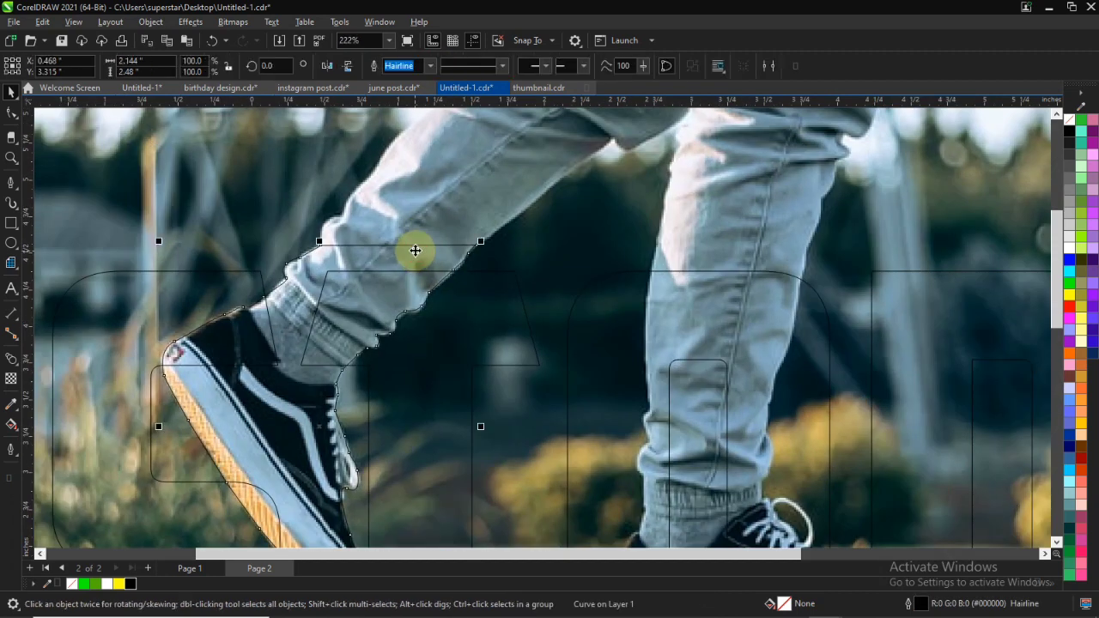
pyautogui.press('Escape')
# Bring the raised-foot cutout in front of the STOP text
pyautogui.click(348, 265)
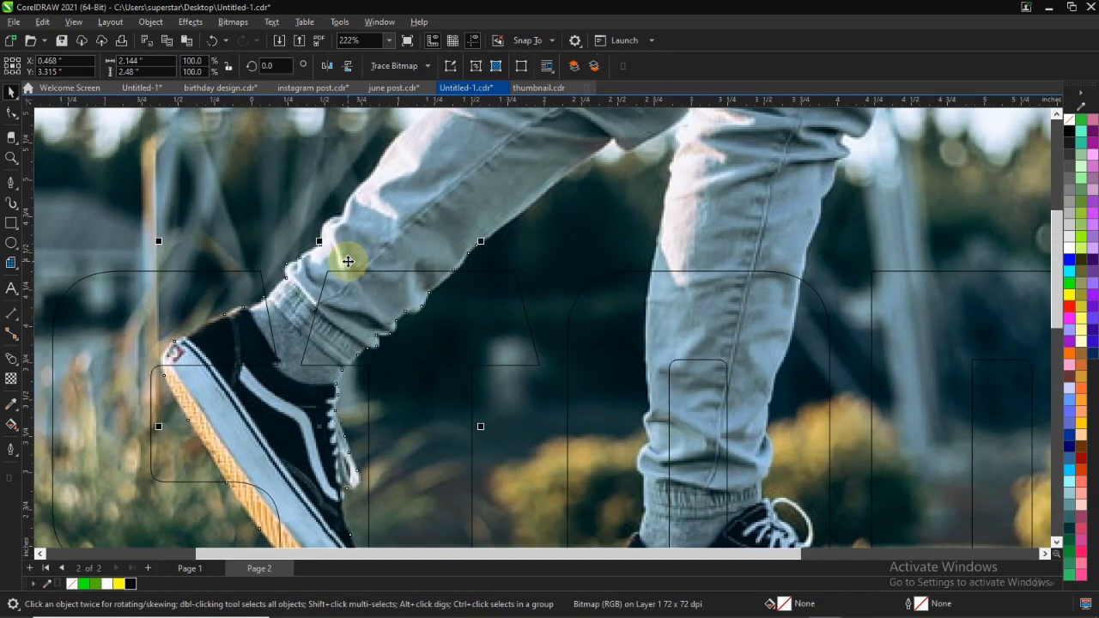
pyautogui.hotkey('shift', 'pageup')
pyautogui.scroll(-3, 357, 313)
pyautogui.scroll(2, 271, 423)
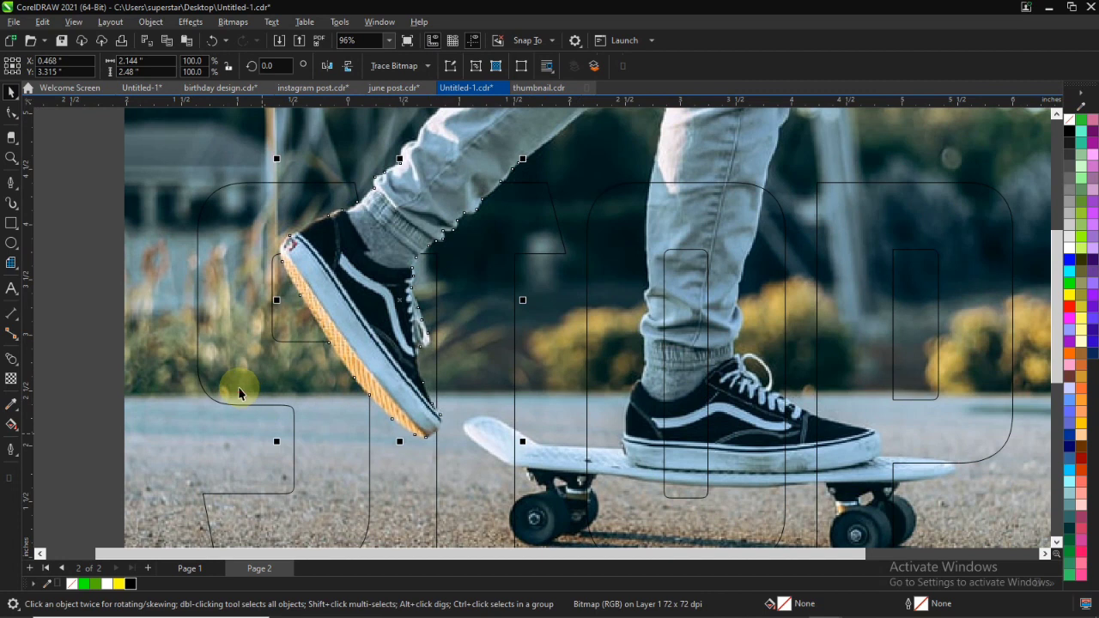
# Fill the STOP text white again and remove its outline
pyautogui.click(240, 389)
pyautogui.click(108, 584)
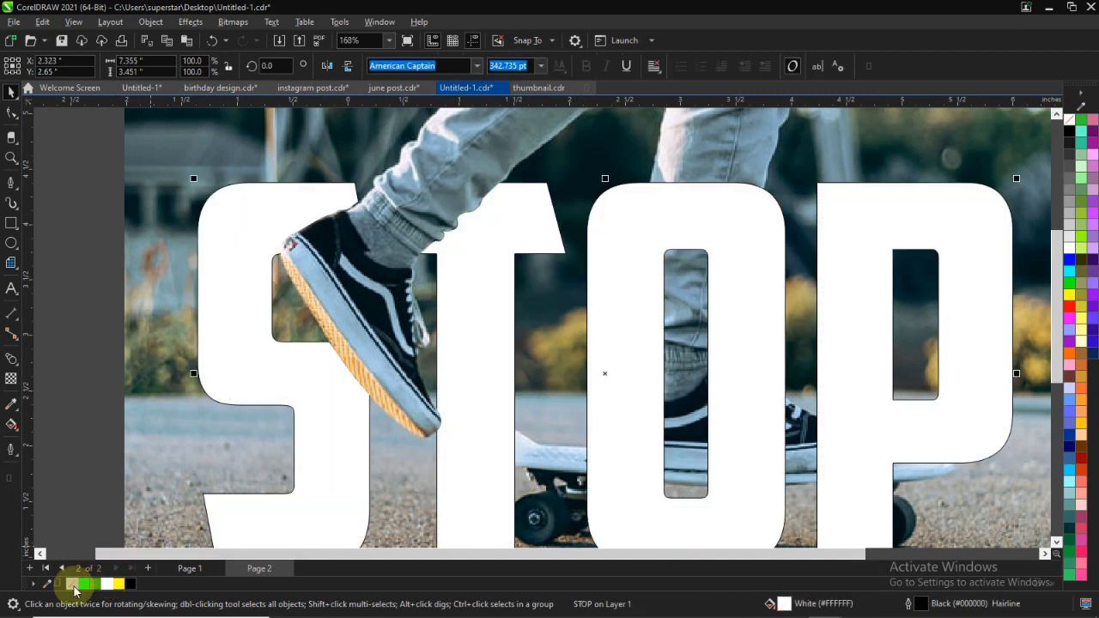
pyautogui.click(62, 382)
pyautogui.scroll(-3, 345, 336)
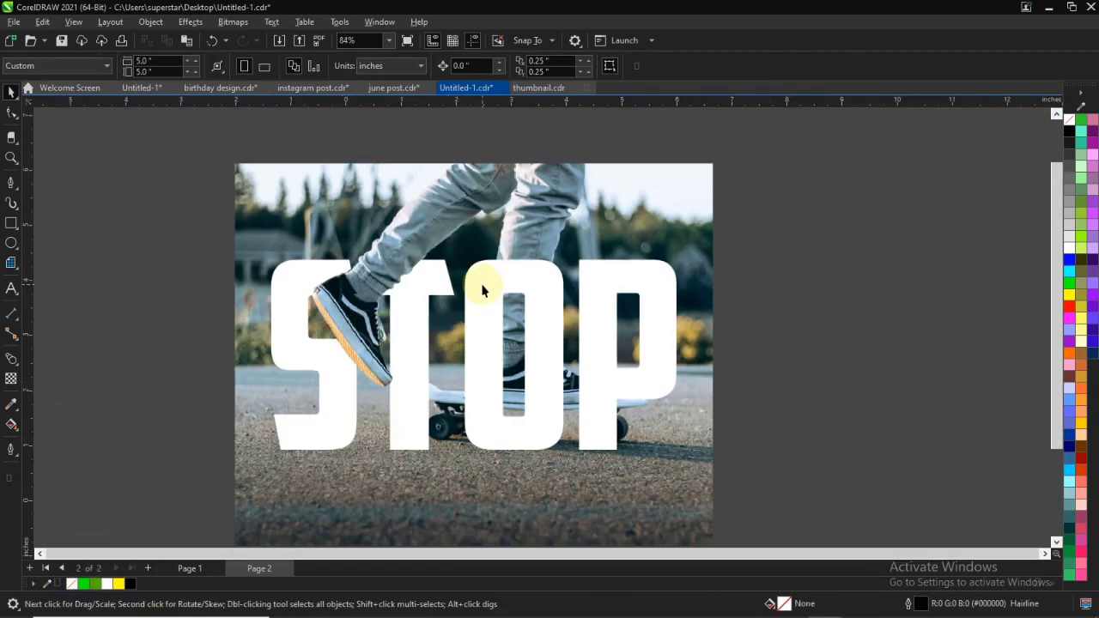
pyautogui.scroll(-2, 480, 299)
pyautogui.scroll(3, 557, 285)
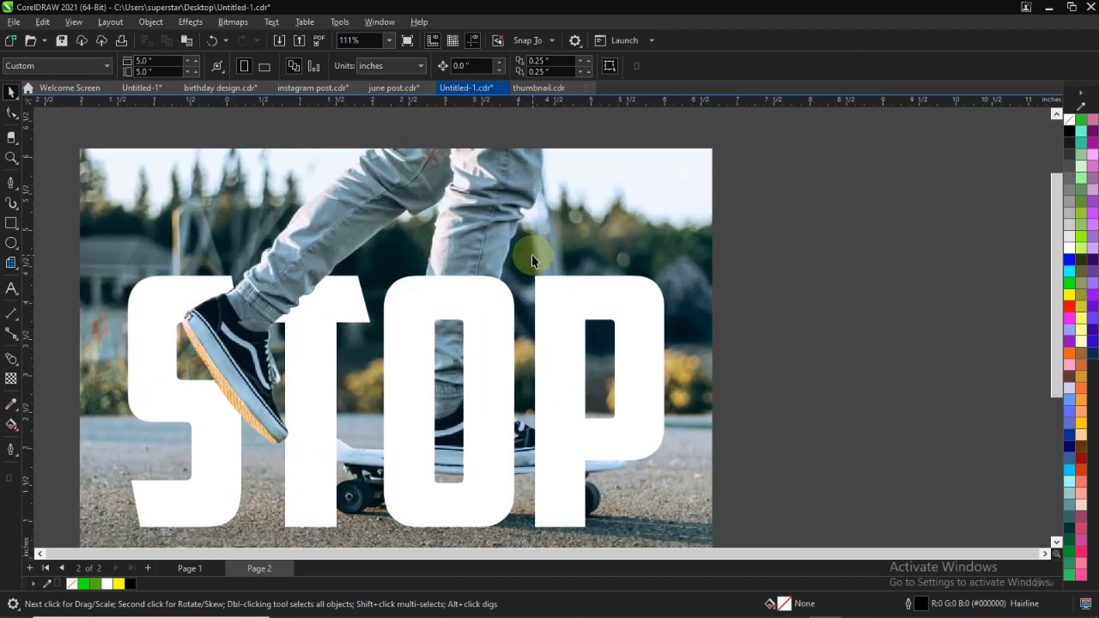
pyautogui.click(462, 249)
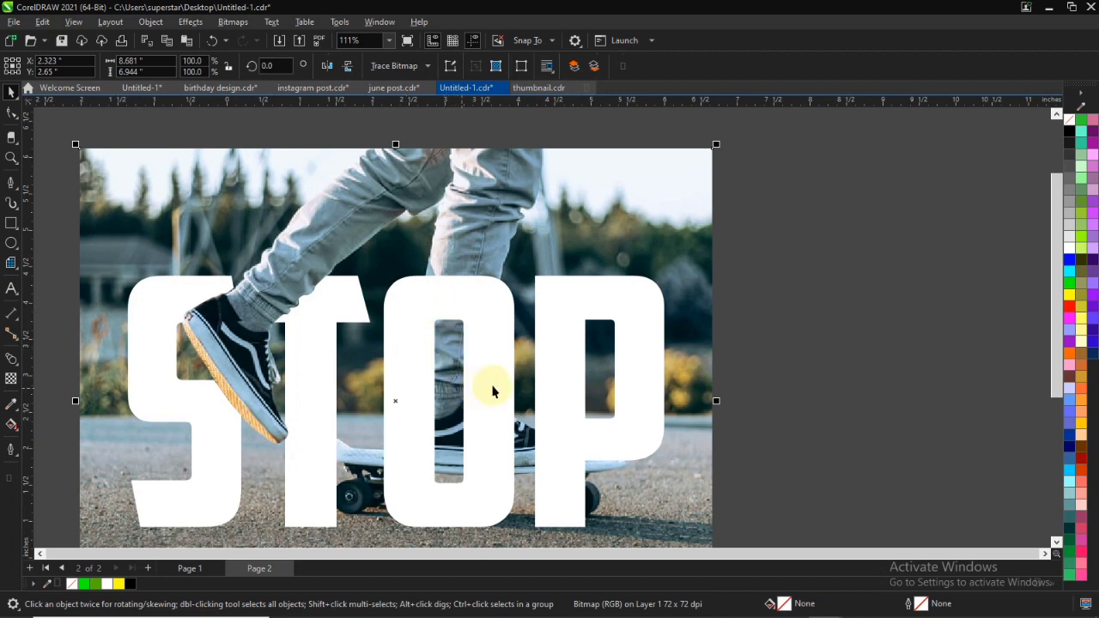
pyautogui.click(603, 290)
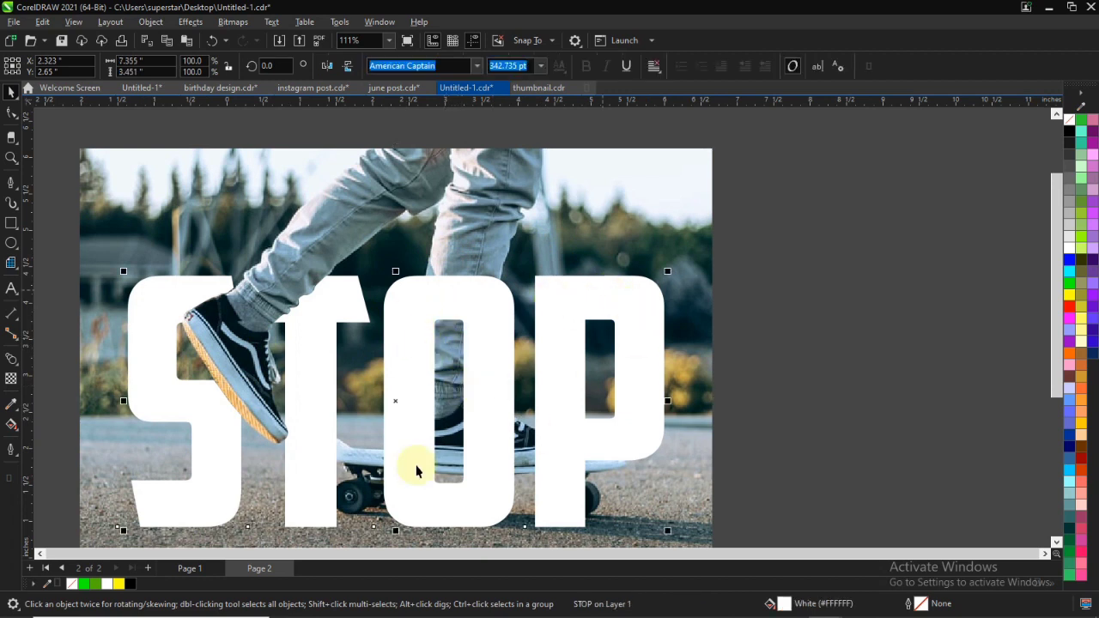
# Remove the white fill from the STOP text and give the letters a thin black outline
pyautogui.click(71, 584)
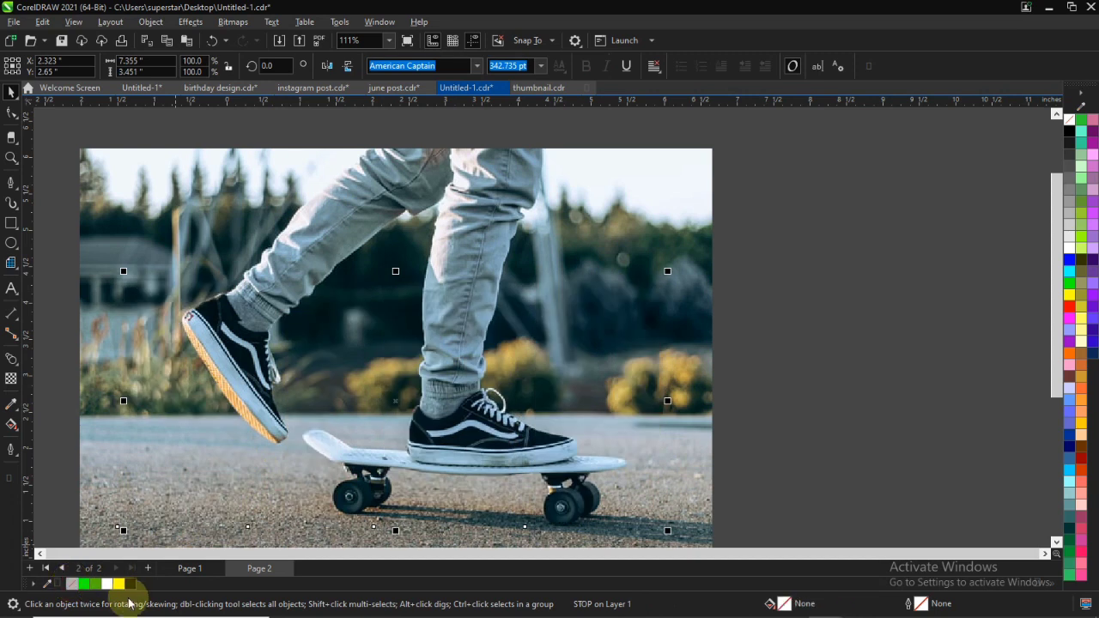
pyautogui.click(462, 376)
pyautogui.scroll(1, 462, 376)
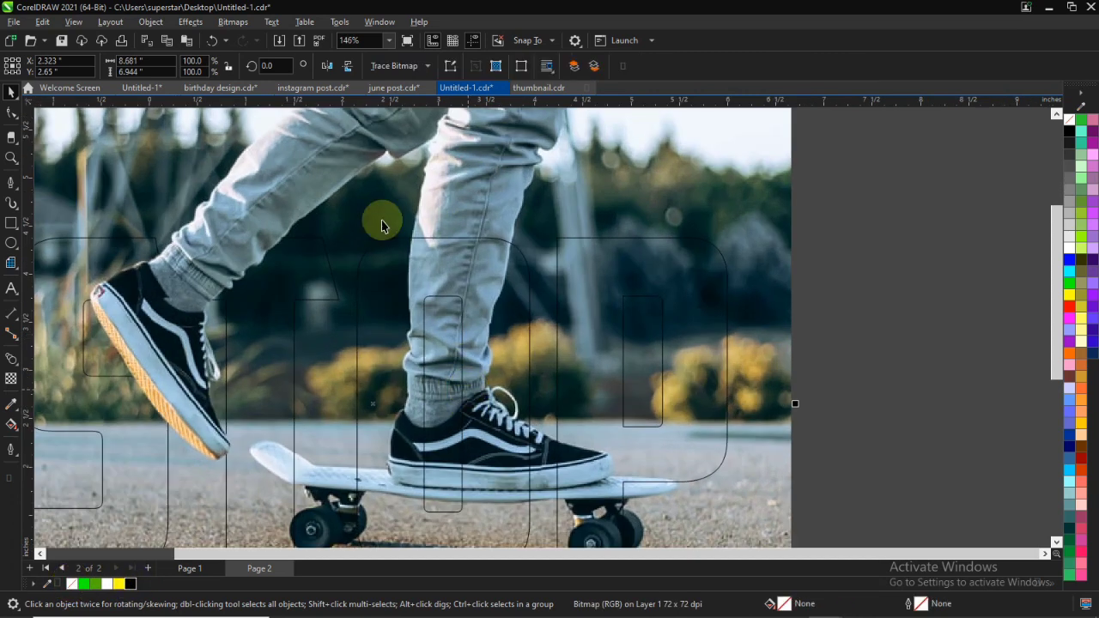
# Start a Pen path below the knee of the standing leg and trace its back edge down to the shoe's heel
pyautogui.click(11, 182)
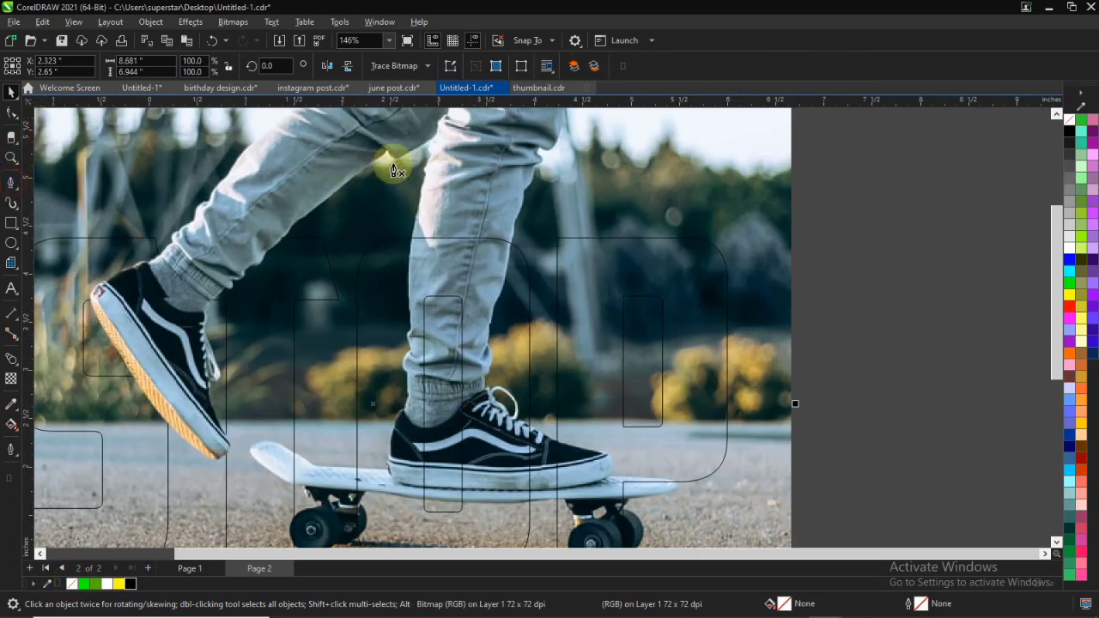
pyautogui.click(418, 220)
pyautogui.scroll(3, 411, 250)
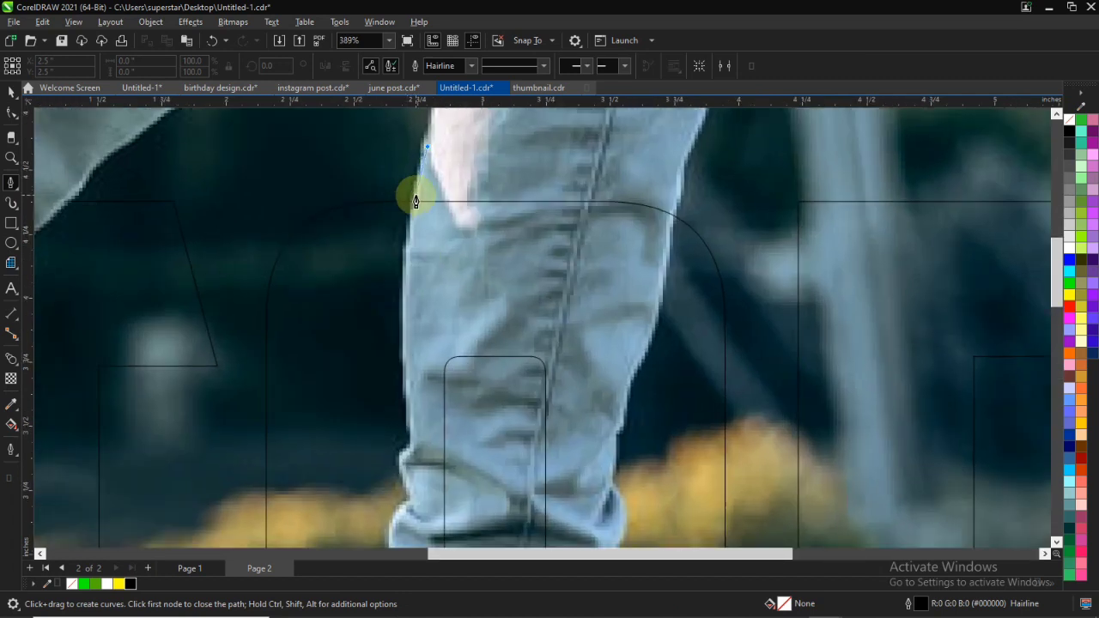
pyautogui.moveTo(400, 291); pyautogui.dragTo(400, 347)
pyautogui.moveTo(409, 418); pyautogui.dragTo(410, 434)
pyautogui.moveTo(411, 446); pyautogui.dragTo(391, 529)
pyautogui.moveTo(1056, 290); pyautogui.dragTo(1064, 340)
pyautogui.moveTo(399, 233); pyautogui.dragTo(404, 240)
pyautogui.moveTo(400, 301); pyautogui.dragTo(349, 471)
pyautogui.click(349, 494)
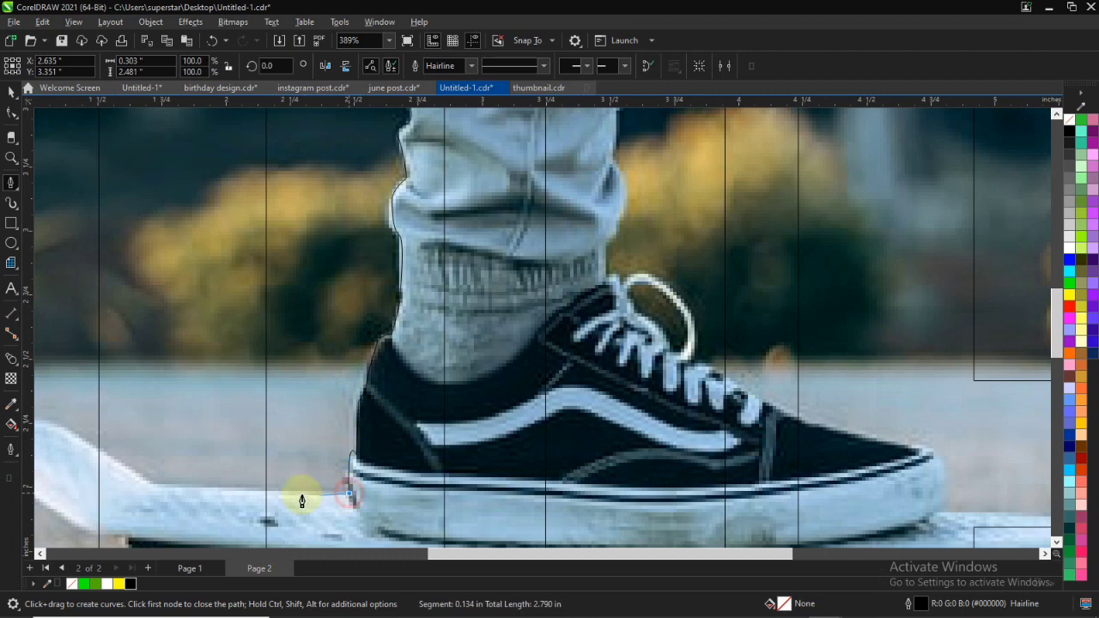
# Continue the path along the deck behind the heel and around the skateboard's raised tail
pyautogui.click(151, 485)
pyautogui.moveTo(563, 556); pyautogui.dragTo(436, 560)
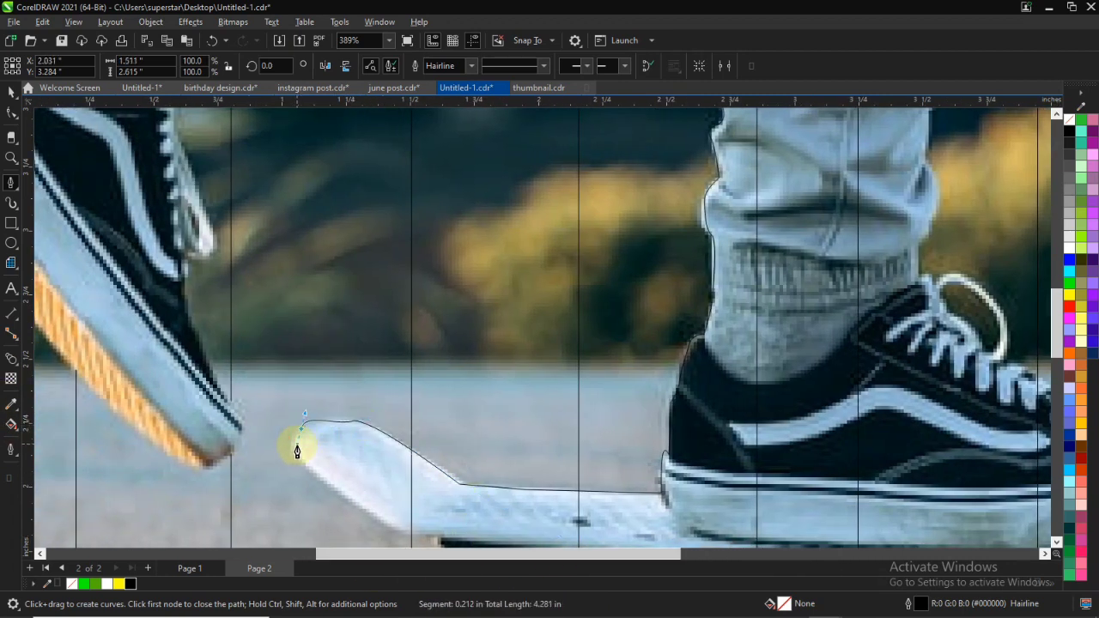
pyautogui.click(363, 512)
pyautogui.moveTo(406, 534); pyautogui.dragTo(412, 537)
# Trace the path around the skateboard's rear truck and wheels, below the raised tail
pyautogui.scroll(-1, 462, 543)
pyautogui.moveTo(1056, 336); pyautogui.dragTo(1057, 374)
pyautogui.click(441, 329)
pyautogui.click(480, 370)
pyautogui.moveTo(479, 376); pyautogui.dragTo(455, 484)
pyautogui.moveTo(477, 482); pyautogui.dragTo(548, 457)
pyautogui.moveTo(561, 447); pyautogui.dragTo(569, 440)
pyautogui.moveTo(584, 426); pyautogui.dragTo(584, 420)
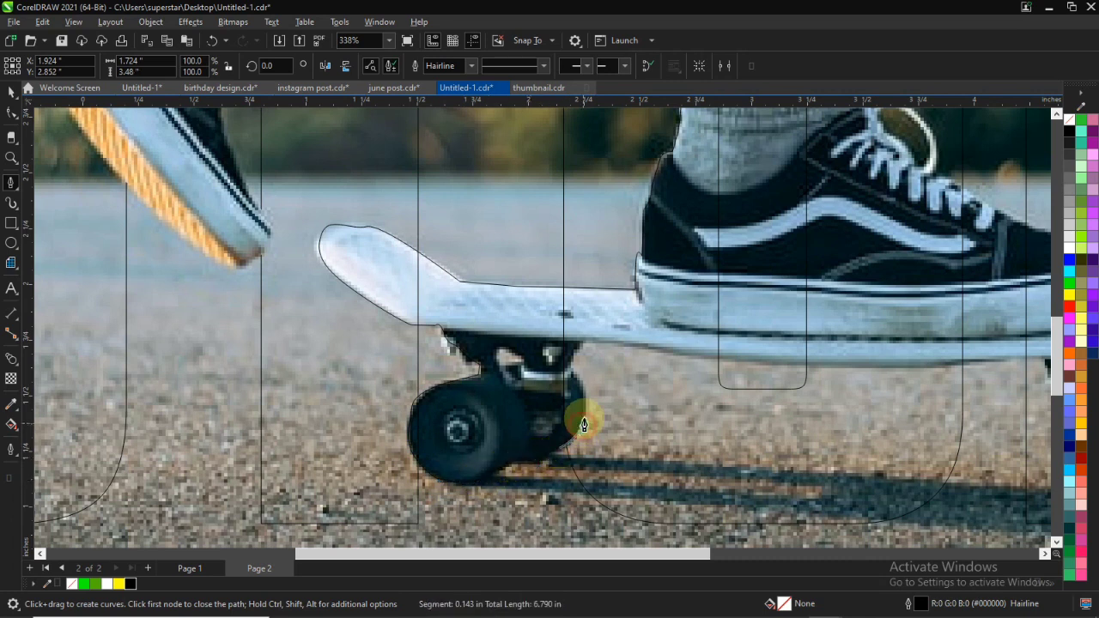
pyautogui.moveTo(577, 381); pyautogui.dragTo(561, 373)
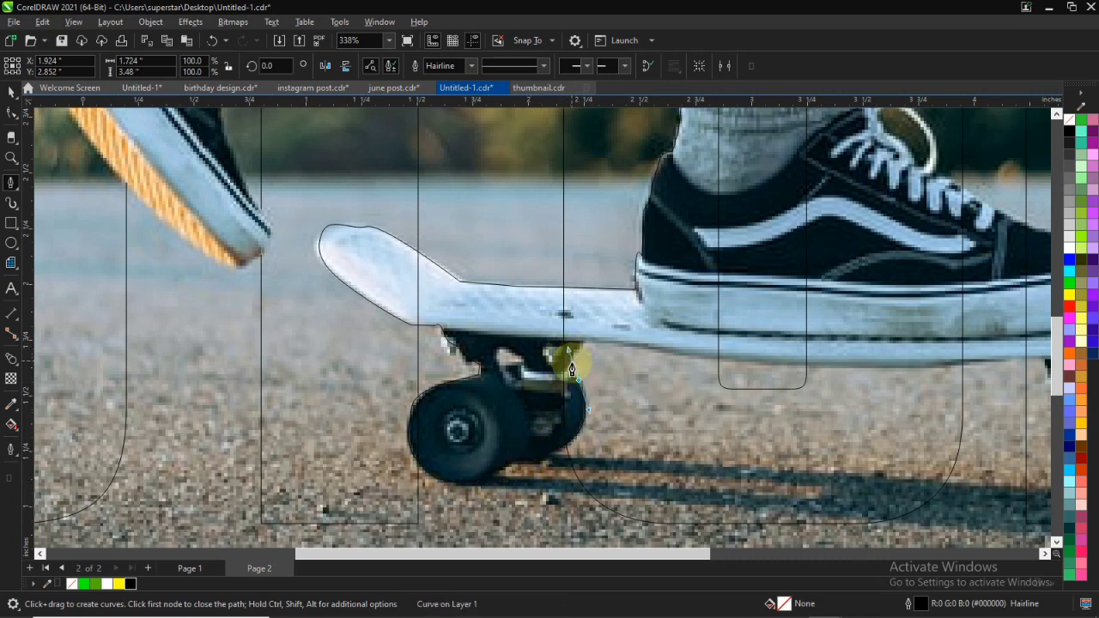
# Extend the path along the underside of the skateboard deck from the rear truck to the front truck
pyautogui.scroll(2, 638, 344)
pyautogui.click(582, 341)
pyautogui.click(635, 344)
pyautogui.click(804, 354)
pyautogui.click(899, 365)
pyautogui.scroll(-2, 928, 381)
pyautogui.click(1046, 554)
pyautogui.click(1045, 554)
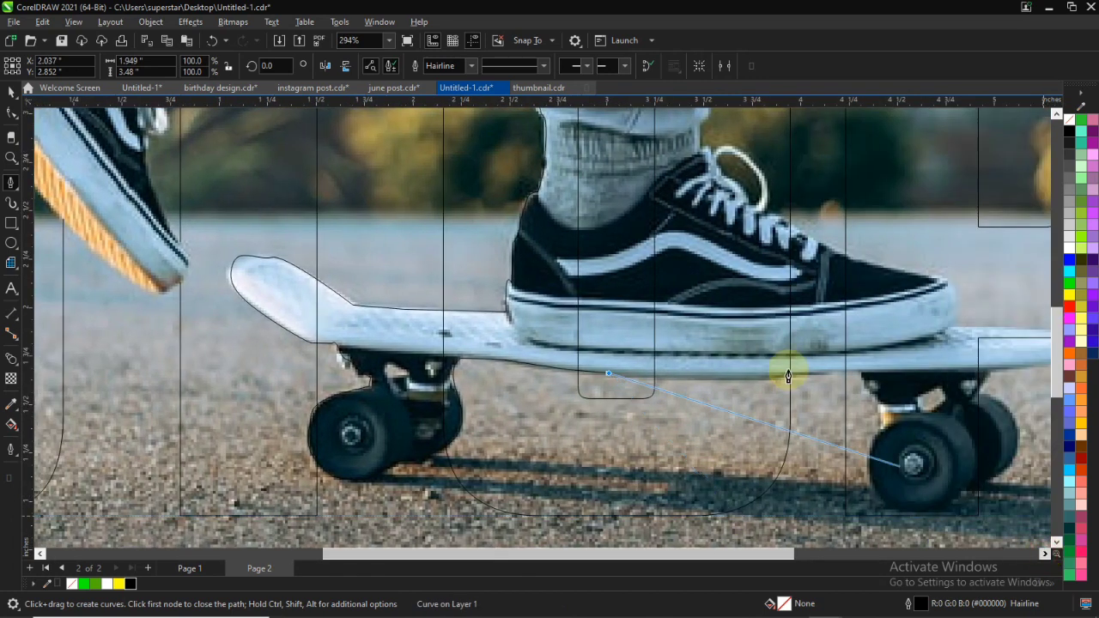
pyautogui.click(829, 373)
pyautogui.click(863, 375)
# Trace the path around the skateboard's front wheels and back up the front truck
pyautogui.moveTo(880, 402); pyautogui.dragTo(955, 492)
pyautogui.click(969, 482)
pyautogui.click(987, 481)
pyautogui.scroll(2, 1014, 430)
pyautogui.moveTo(1013, 418); pyautogui.dragTo(979, 370)
pyautogui.click(934, 359)
# Continue the path along the deck's underside and around the skateboard's nose
pyautogui.click(957, 317)
pyautogui.click(1004, 312)
pyautogui.moveTo(794, 556); pyautogui.dragTo(884, 554)
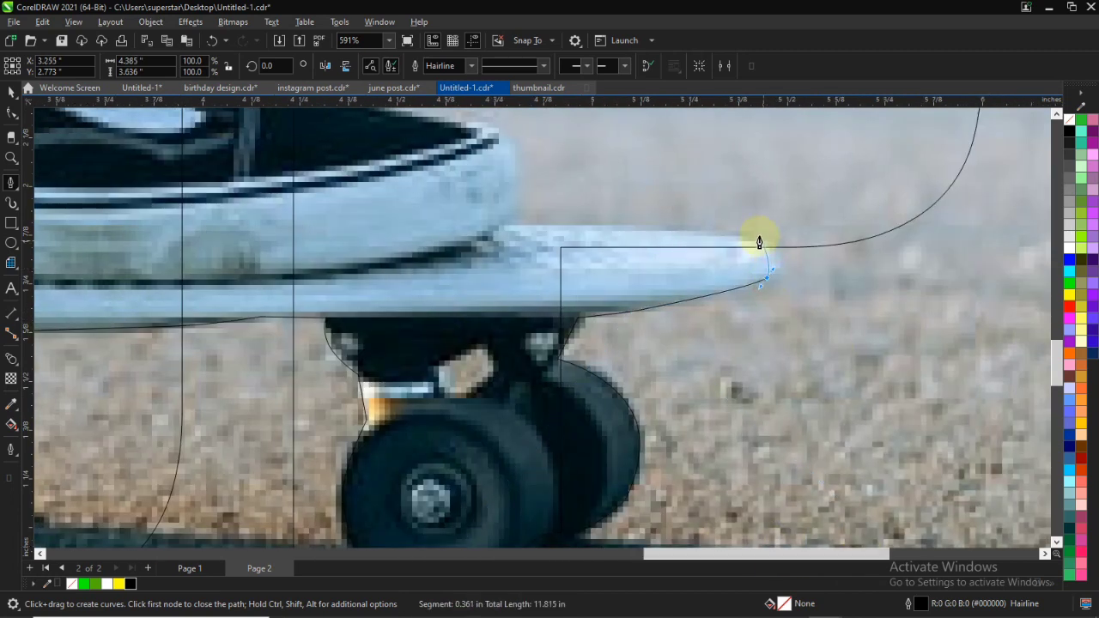
# Trace the path from the skateboard's nose around the shoe's toe and up to the laces
pyautogui.moveTo(508, 225); pyautogui.dragTo(499, 158)
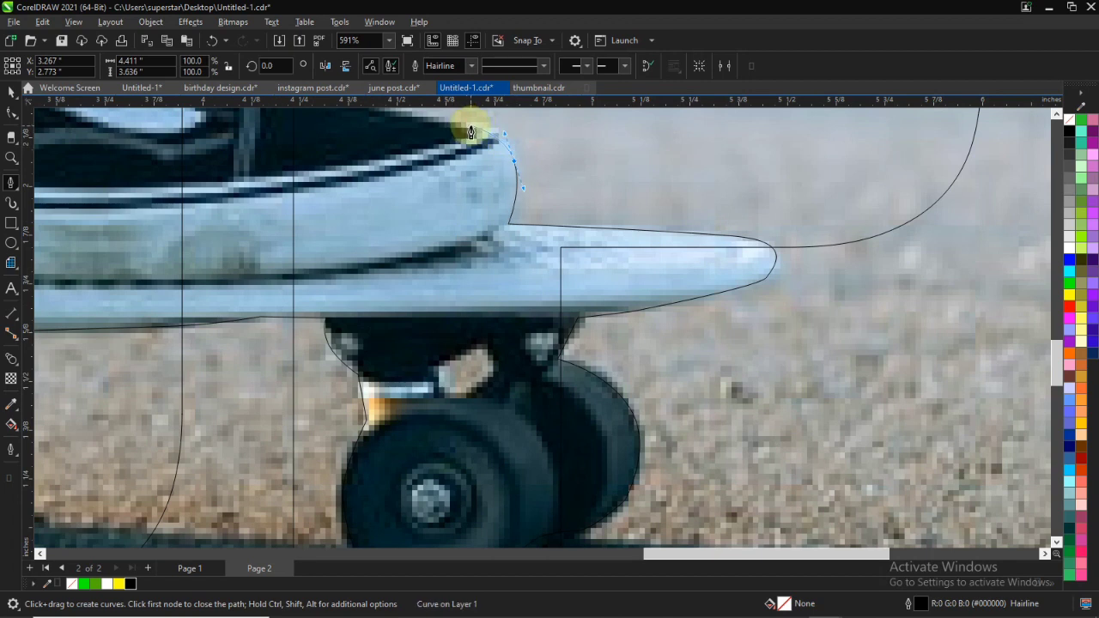
pyautogui.scroll(-2, 471, 131)
pyautogui.scroll(2, 366, 111)
pyautogui.moveTo(373, 186); pyautogui.dragTo(342, 160)
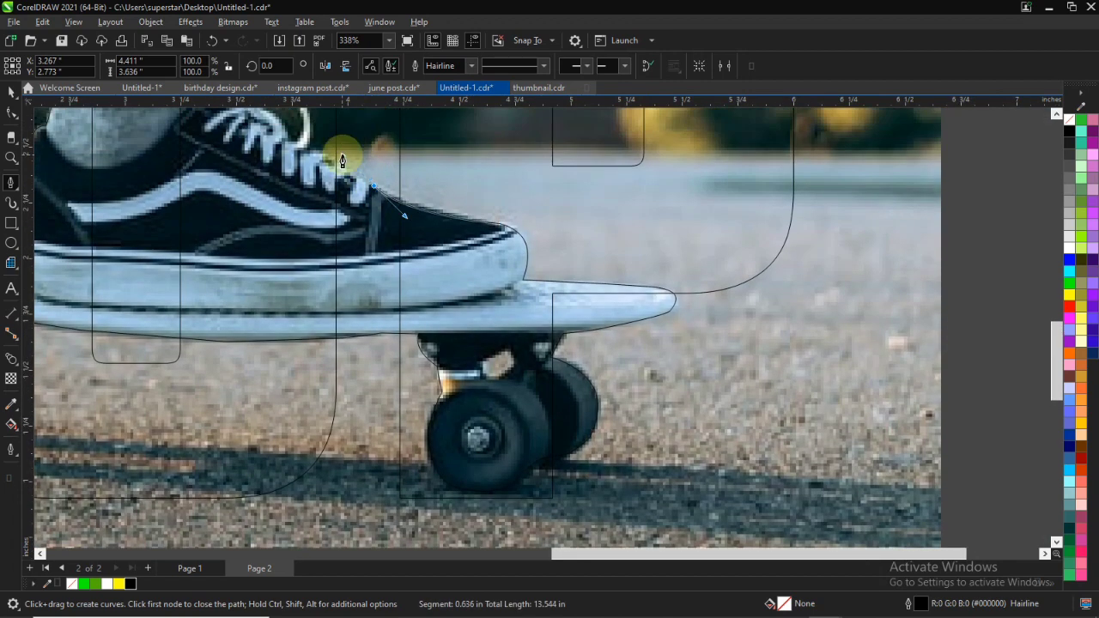
pyautogui.scroll(2, 335, 159)
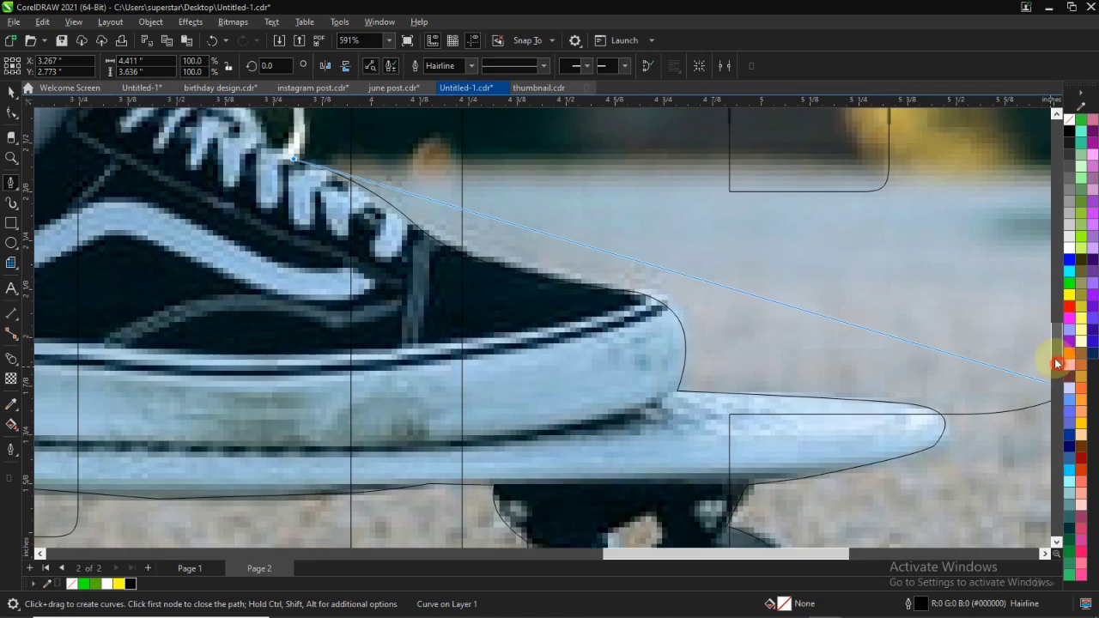
# Continue the path around the white lace loop and up the ankle to the trouser cuff
pyautogui.moveTo(1057, 364); pyautogui.dragTo(1057, 346)
pyautogui.moveTo(306, 307); pyautogui.dragTo(306, 294)
pyautogui.moveTo(266, 222); pyautogui.dragTo(228, 195)
pyautogui.click(196, 213)
pyautogui.click(184, 203)
pyautogui.click(170, 202)
pyautogui.click(168, 153)
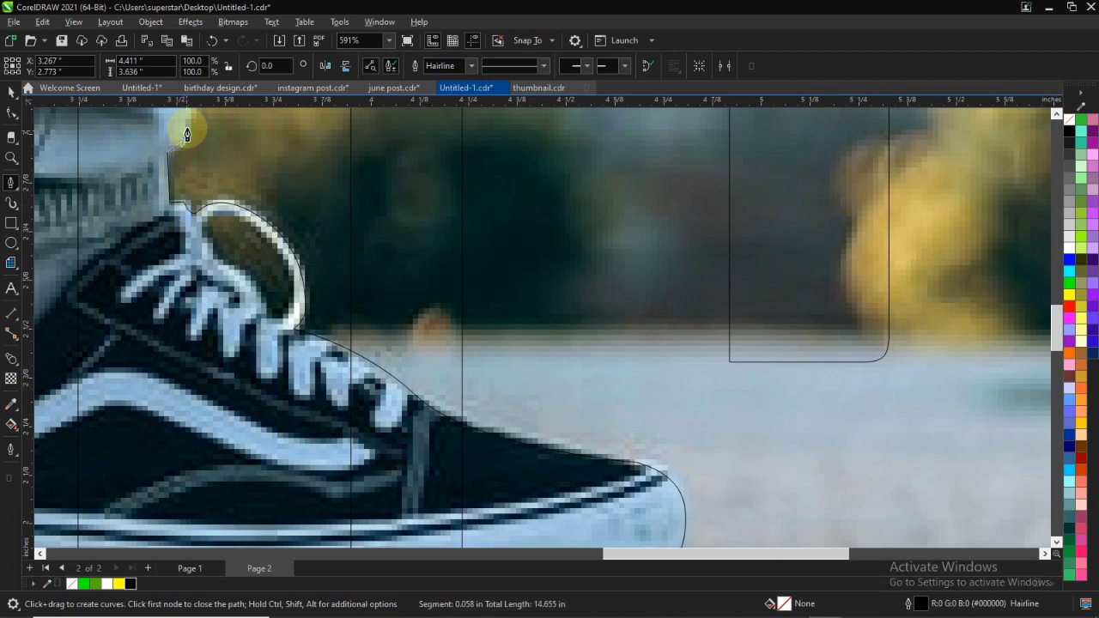
# Trace the front edge of the trouser leg upward and close the path across the leg at its starting point
pyautogui.scroll(5, 1056, 314)
pyautogui.click(197, 393)
pyautogui.click(183, 331)
pyautogui.click(194, 221)
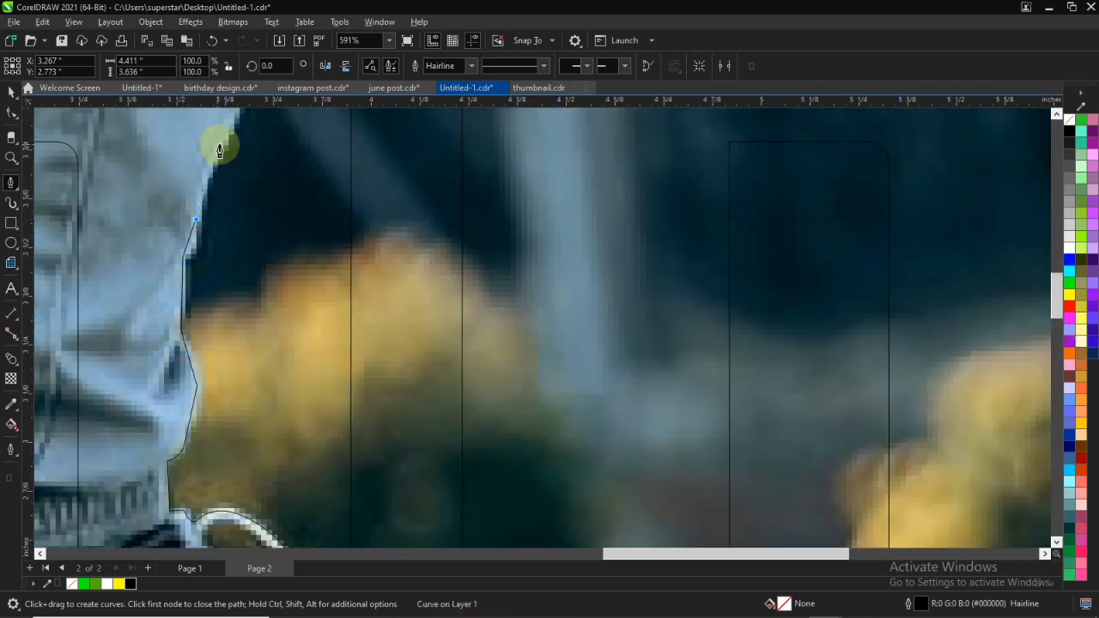
pyautogui.scroll(-5, 218, 150)
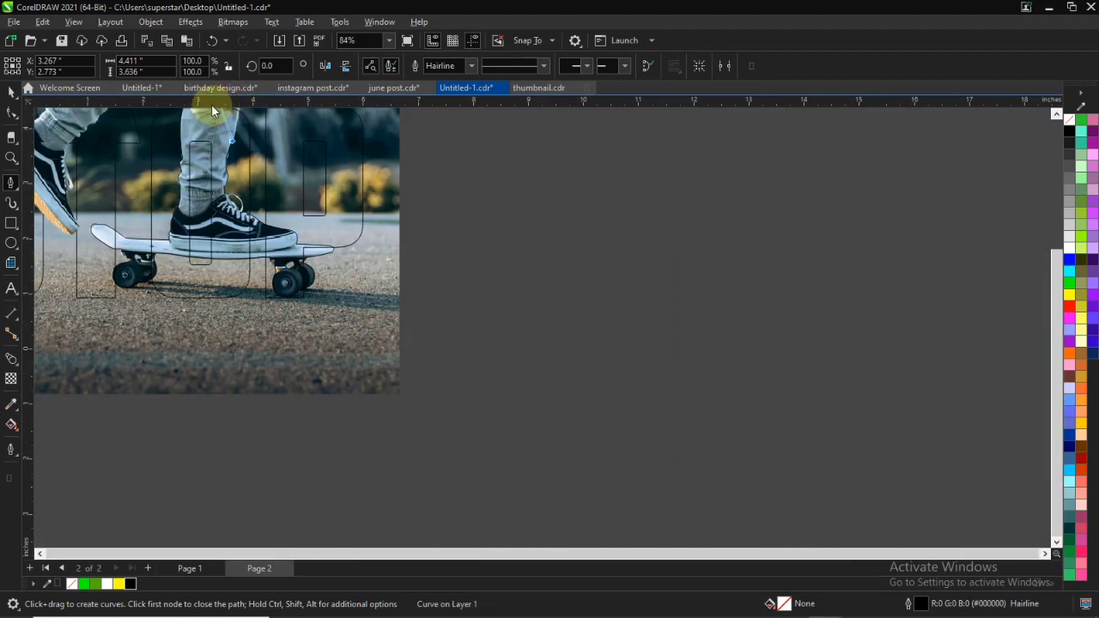
pyautogui.scroll(2, 1055, 314)
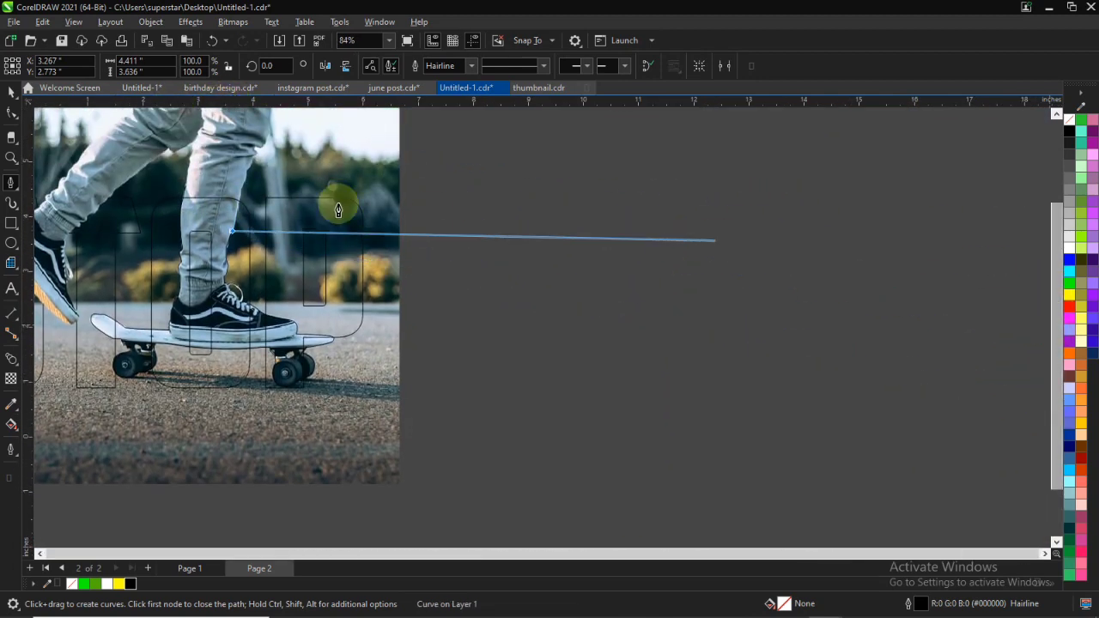
pyautogui.scroll(3, 221, 197)
pyautogui.click(271, 248)
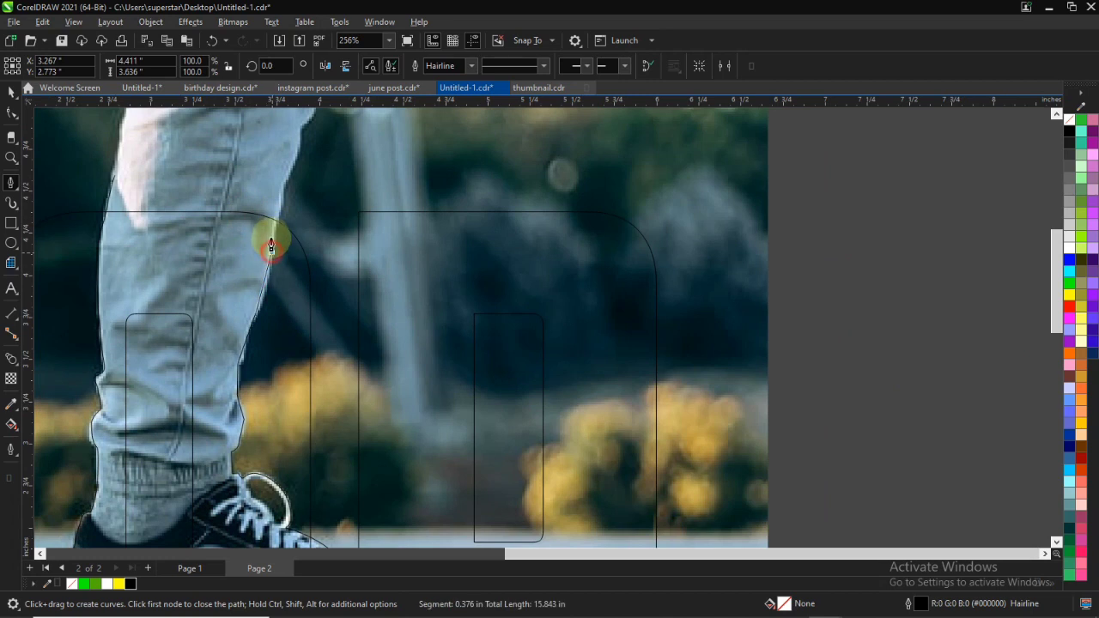
pyautogui.click(283, 190)
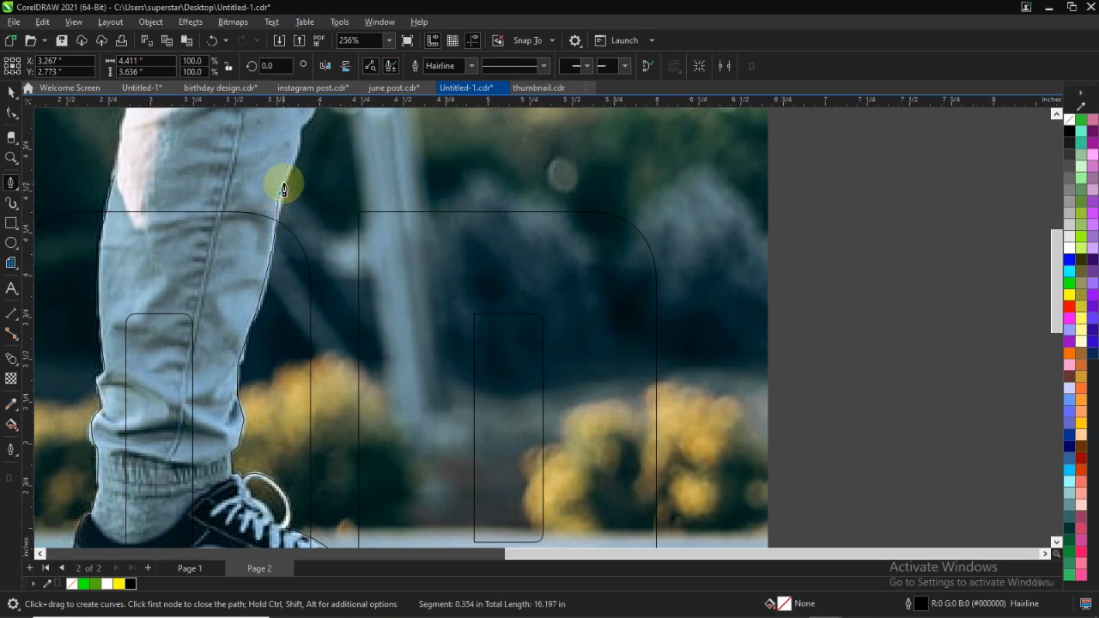
pyautogui.click(285, 178)
pyautogui.click(115, 180)
# Intersect the traced leg-and-skateboard curve with the photo to create a bitmap cutout
pyautogui.scroll(-5, 294, 312)
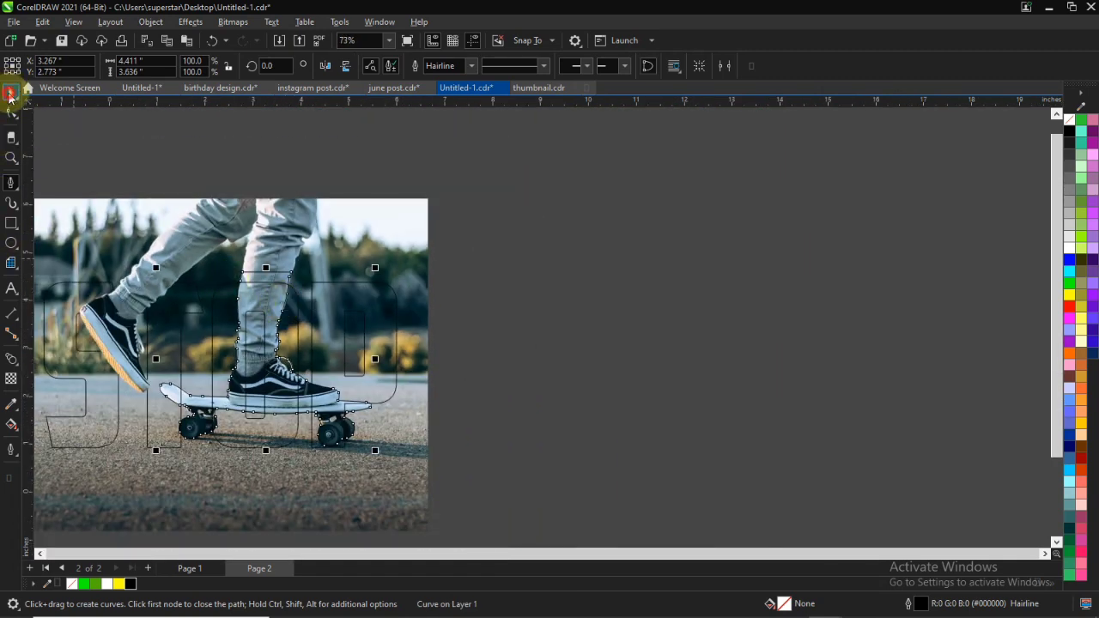
pyautogui.click(10, 93)
pyautogui.scroll(2, 316, 262)
pyautogui.keyDown('shift'); pyautogui.click(242, 188); pyautogui.keyUp('shift')
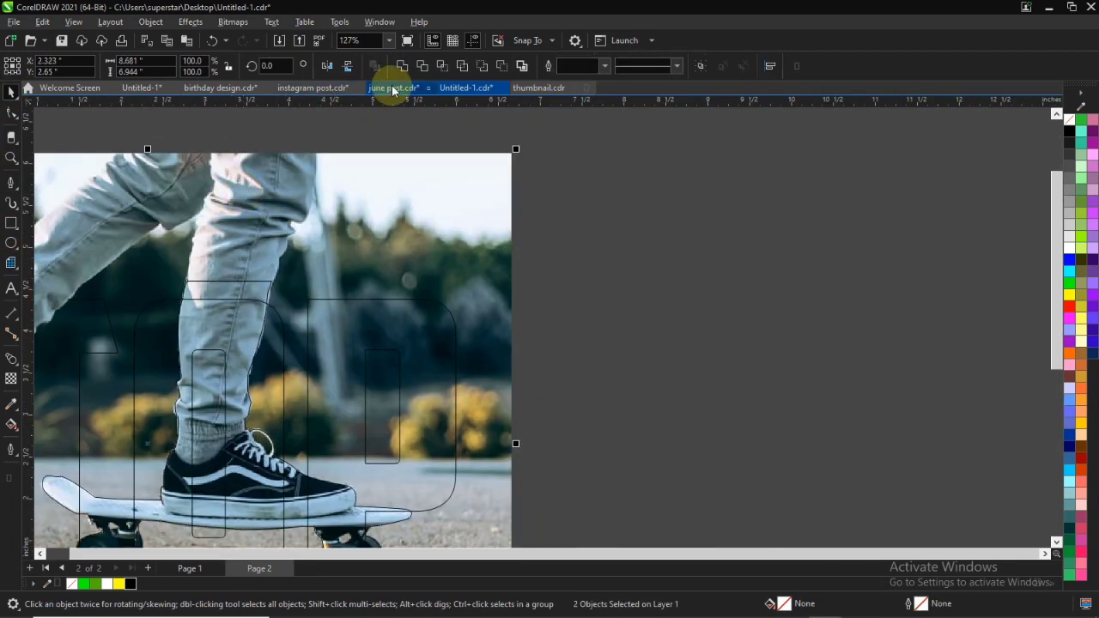
pyautogui.click(634, 298)
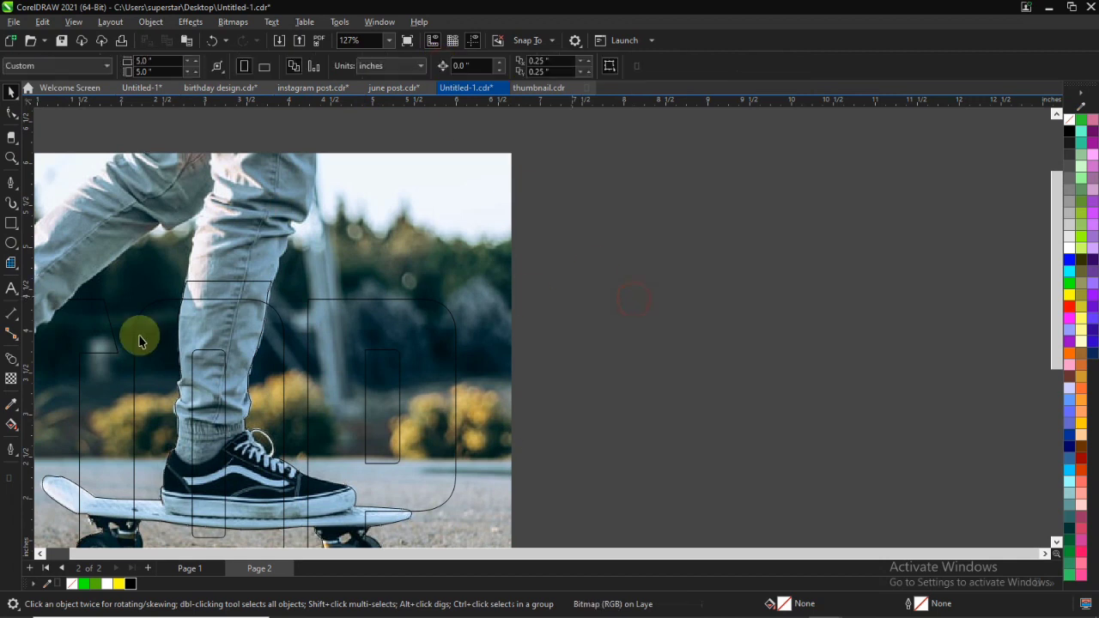
# Delete the traced leg-and-skateboard outline curve, keeping the bitmap cutout
pyautogui.press('F5')
pyautogui.press('F6')
pyautogui.press('F4')
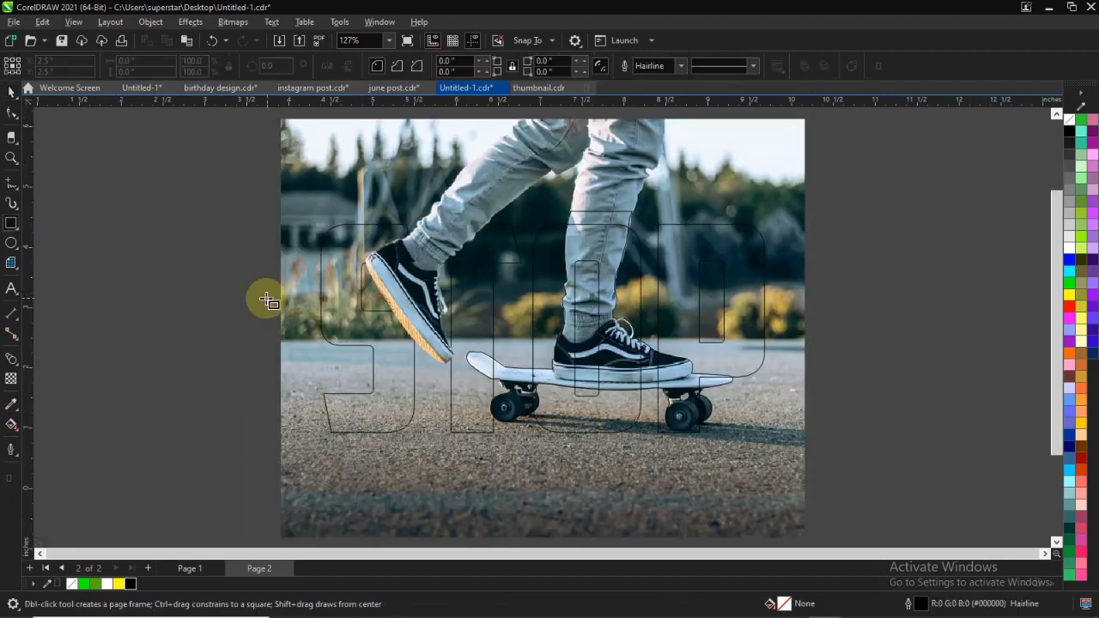
pyautogui.press('space')
pyautogui.click(607, 211)
# Bring the standing-leg and skateboard cutout to the front of the page
pyautogui.click(608, 212)
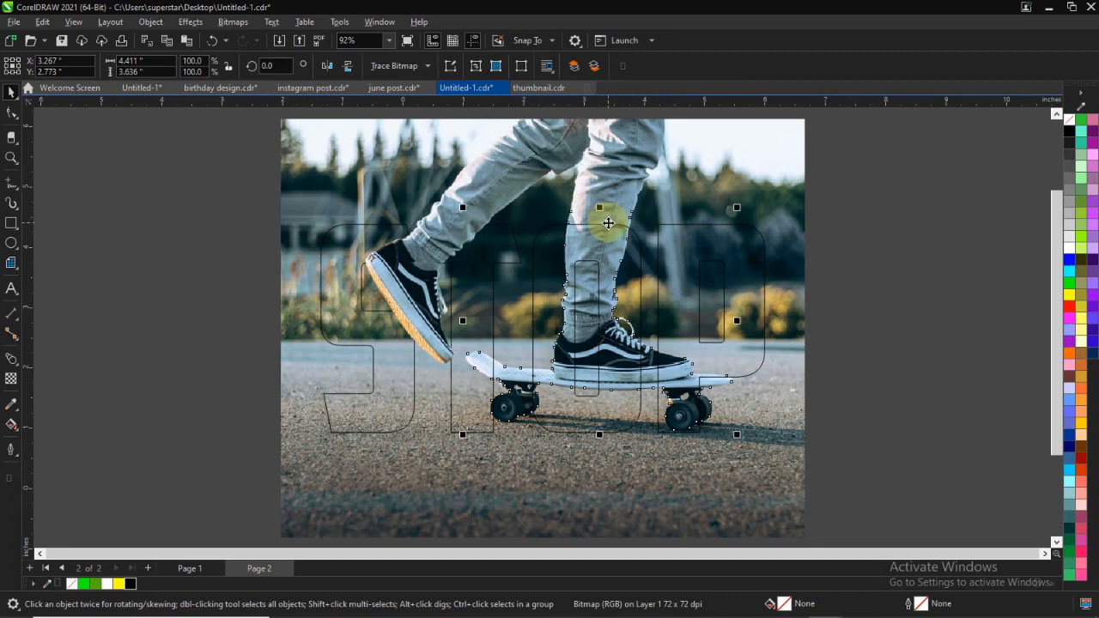
pyautogui.scroll(3, 607, 222)
pyautogui.rightClick(597, 204)
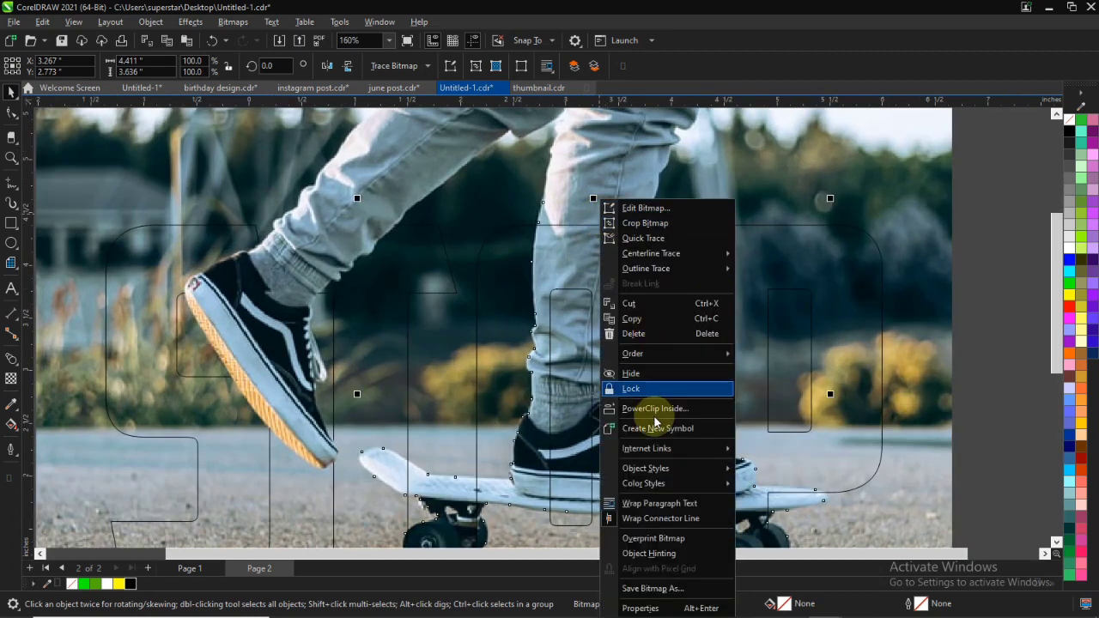
pyautogui.moveTo(657, 353)
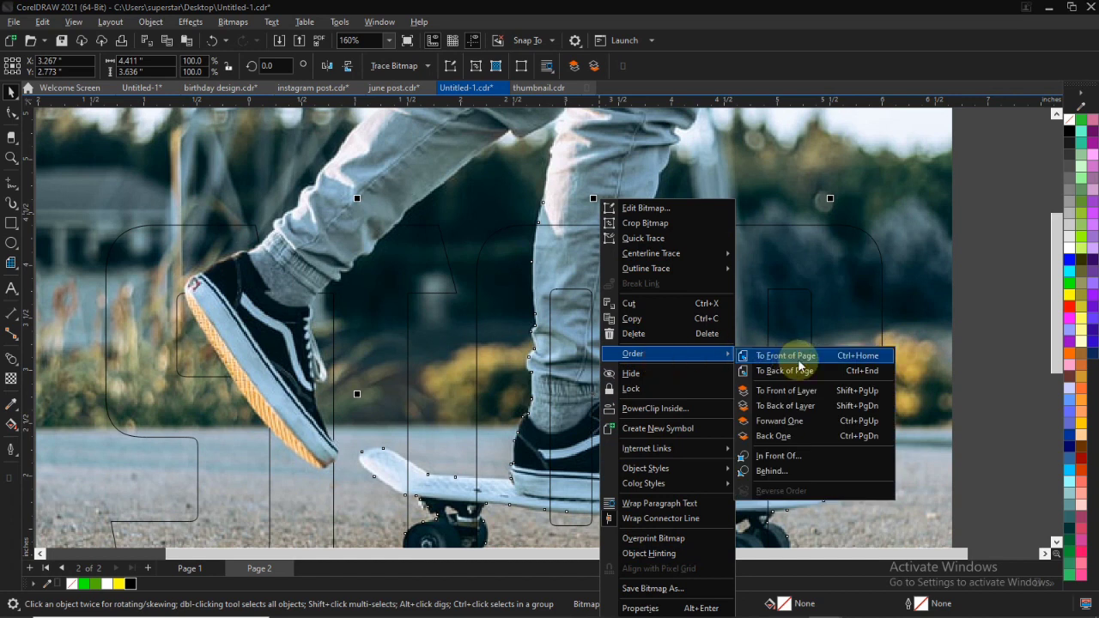
pyautogui.click(807, 356)
# Fill the STOP text with white and remove its black outline
pyautogui.click(971, 326)
pyautogui.click(880, 361)
pyautogui.click(1070, 248)
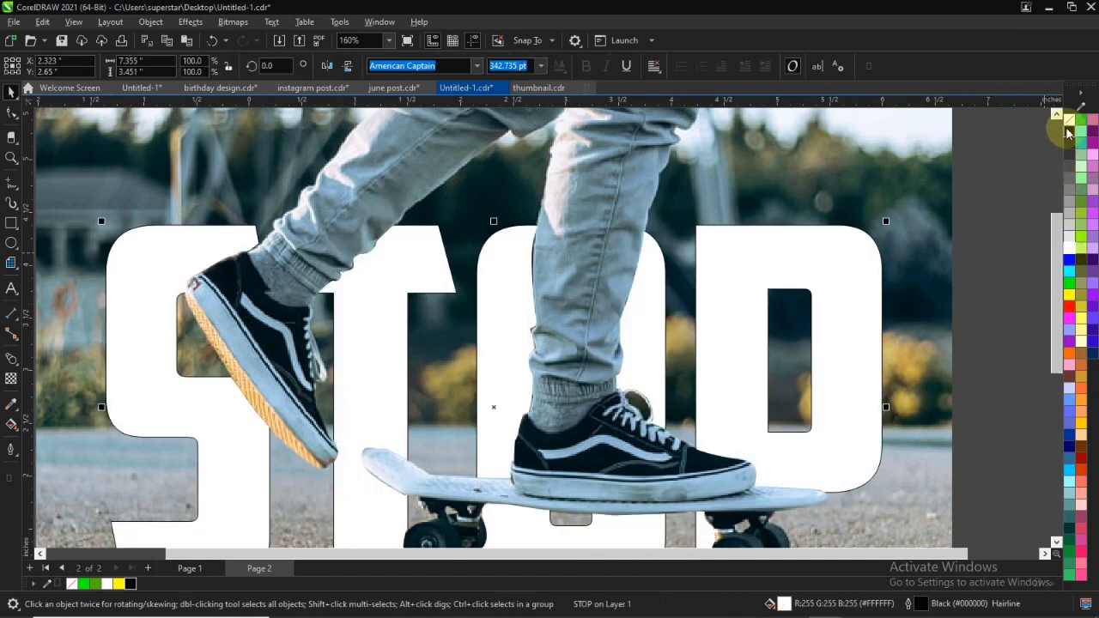
pyautogui.click(979, 209)
# Add a black perspective drop shadow cast from the base of the STOP text, with angle 118 and stretch 10
pyautogui.scroll(-4, 606, 421)
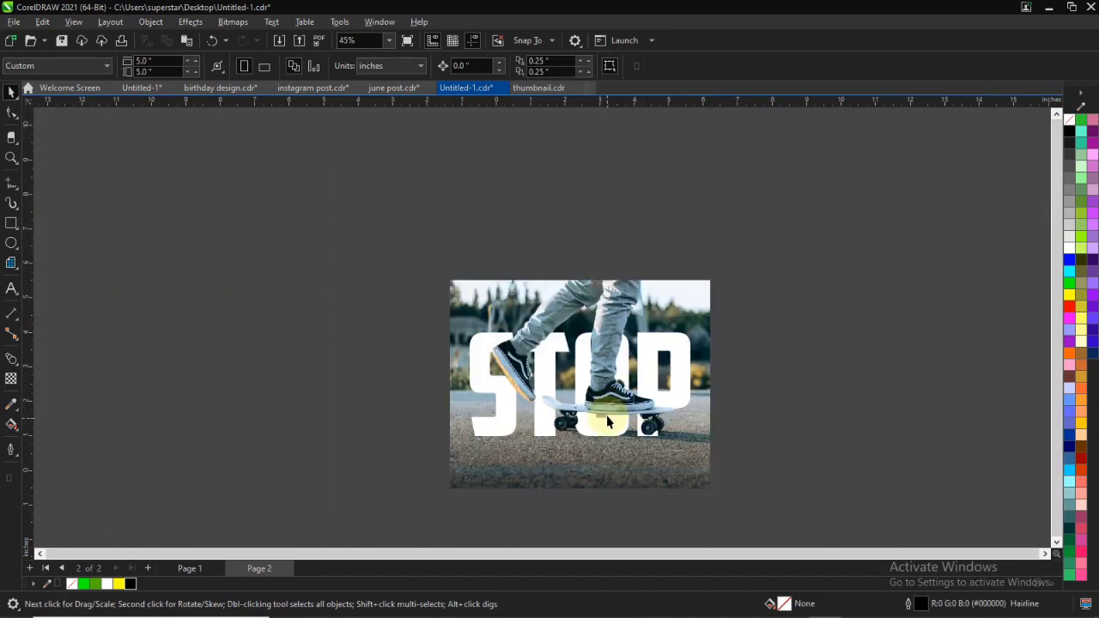
pyautogui.scroll(4, 606, 421)
pyautogui.scroll(-2, 709, 341)
pyautogui.scroll(3, 707, 238)
pyautogui.scroll(-2, 706, 238)
pyautogui.scroll(1, 499, 424)
pyautogui.click(431, 423)
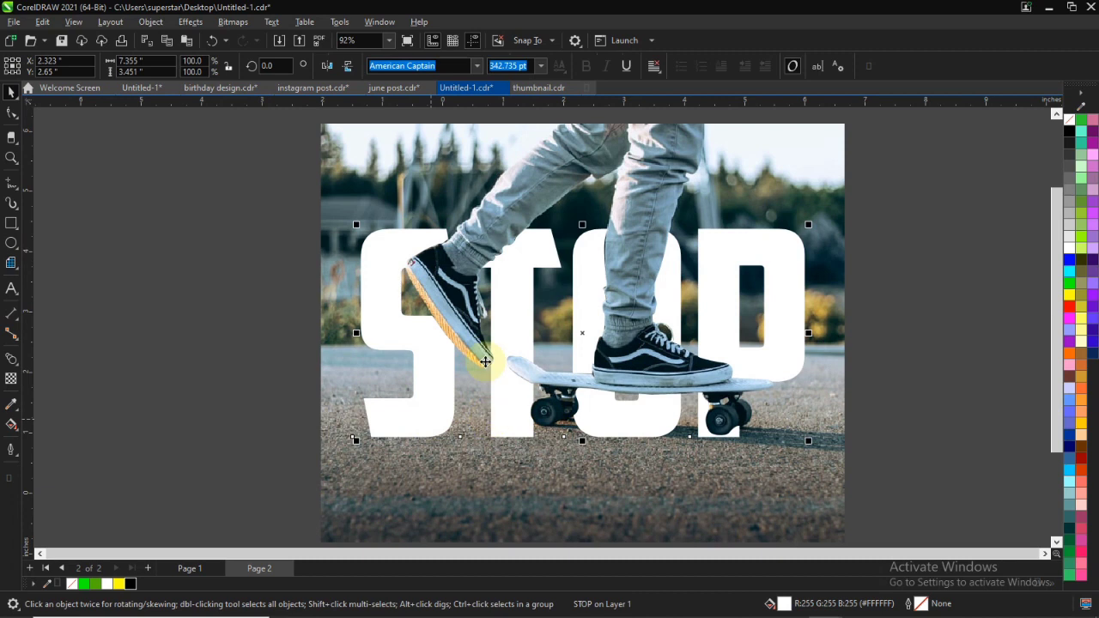
pyautogui.click(12, 359)
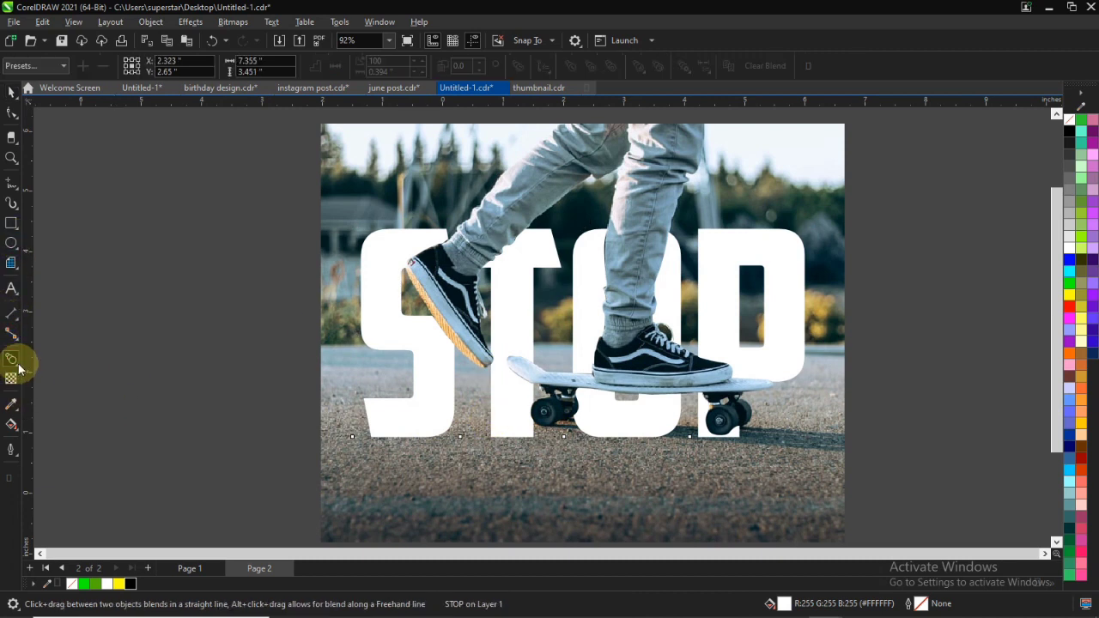
pyautogui.click(18, 369)
pyautogui.click(56, 367)
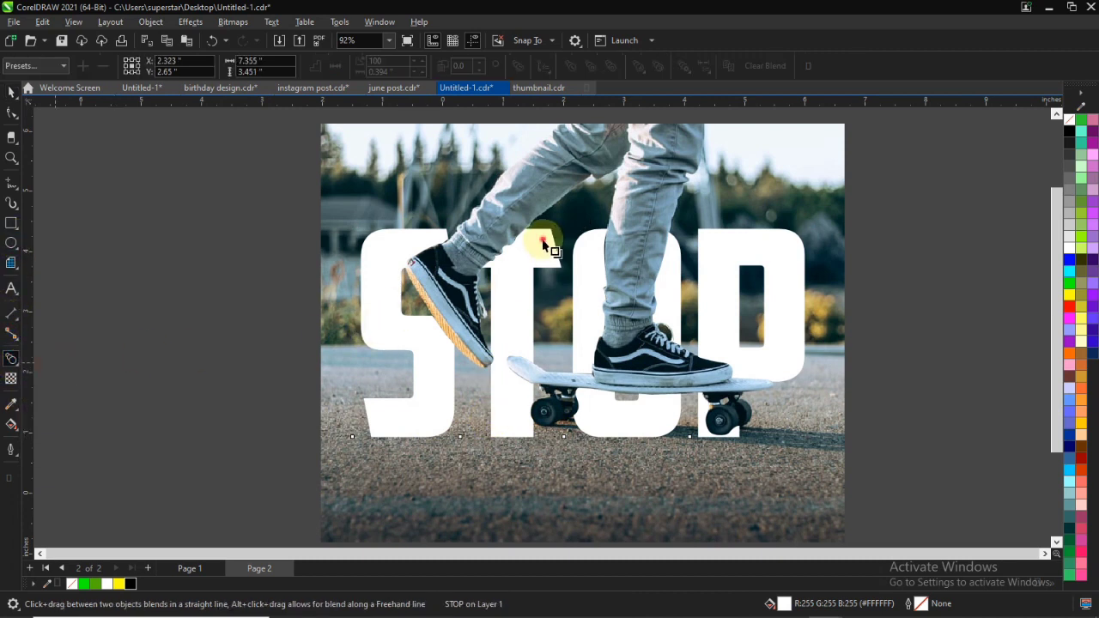
pyautogui.moveTo(531, 454); pyautogui.dragTo(585, 449)
pyautogui.moveTo(580, 227); pyautogui.dragTo(550, 391)
# Redirect the STOP text's shadow forward onto the ground, with angle 332 and stretch 11
pyautogui.scroll(-4, 589, 422)
pyautogui.scroll(2, 597, 446)
pyautogui.scroll(2, 602, 395)
pyautogui.scroll(3, 726, 411)
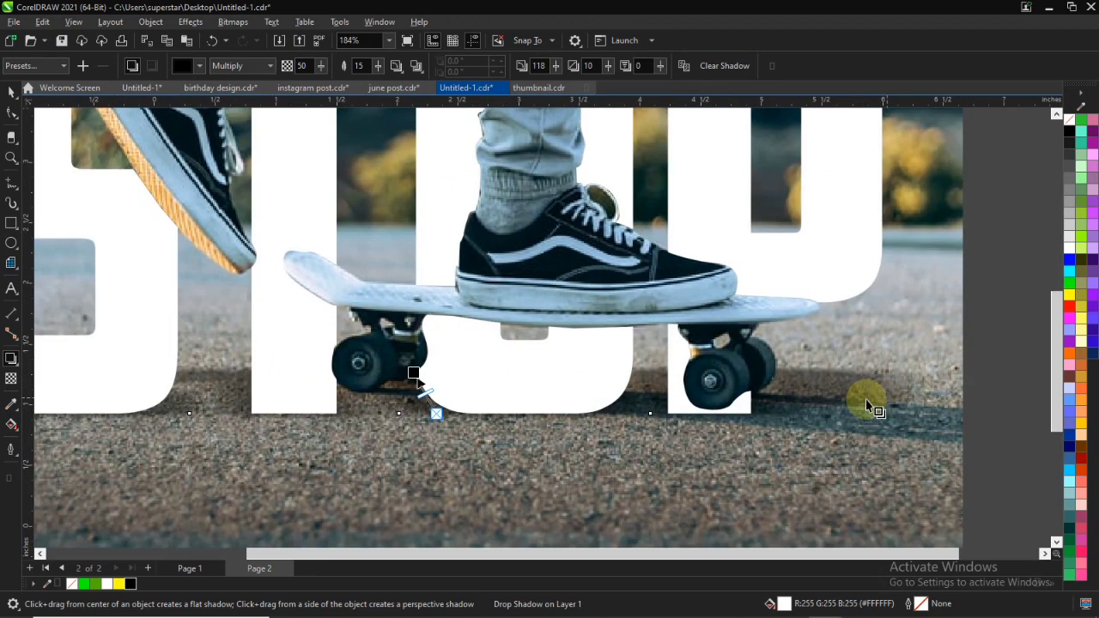
pyautogui.scroll(-1, 554, 368)
pyautogui.scroll(-3, 642, 365)
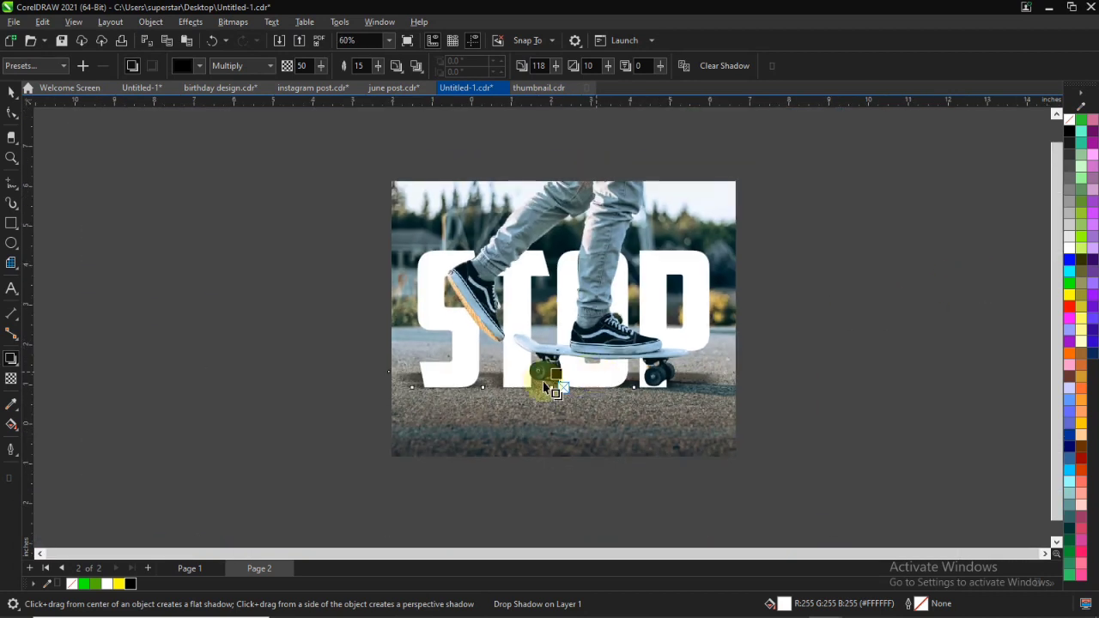
pyautogui.scroll(2, 544, 381)
pyautogui.moveTo(564, 410); pyautogui.dragTo(618, 404)
pyautogui.scroll(-2, 617, 403)
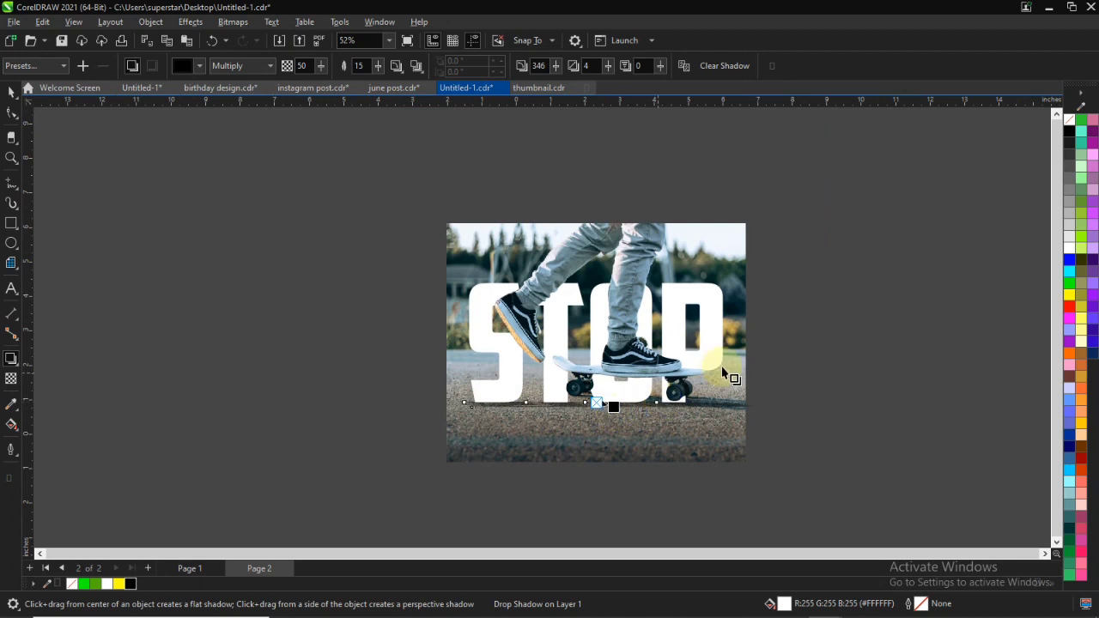
pyautogui.scroll(1, 727, 370)
pyautogui.moveTo(584, 430); pyautogui.dragTo(589, 429)
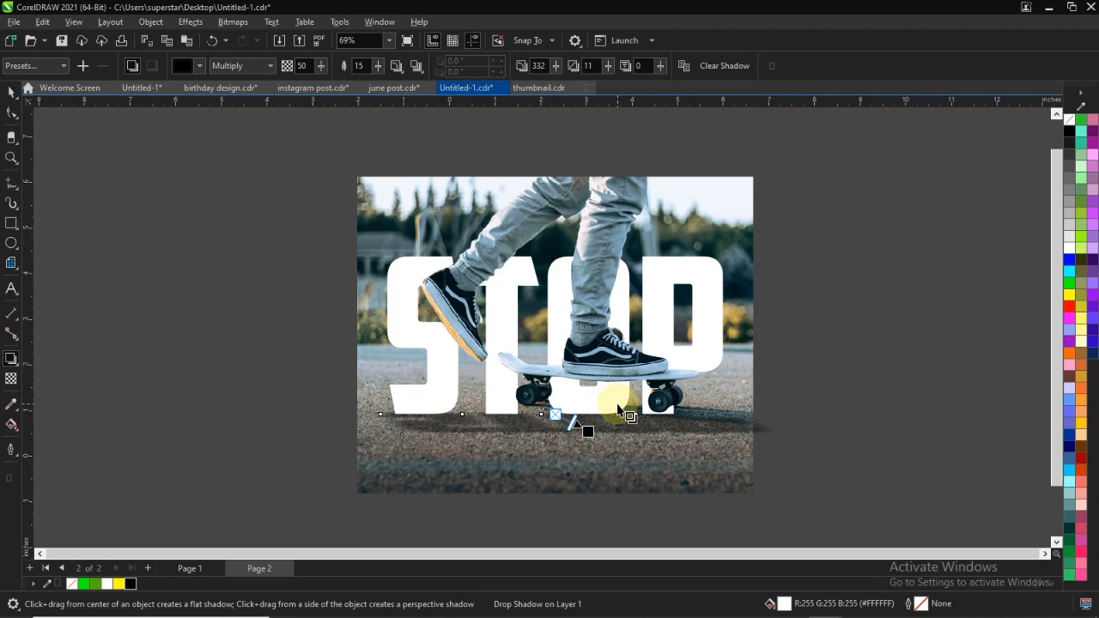
# Move the node on the left edge of the standing-leg cutout inward to hide the dark fringe beside the trouser leg
pyautogui.scroll(5, 581, 284)
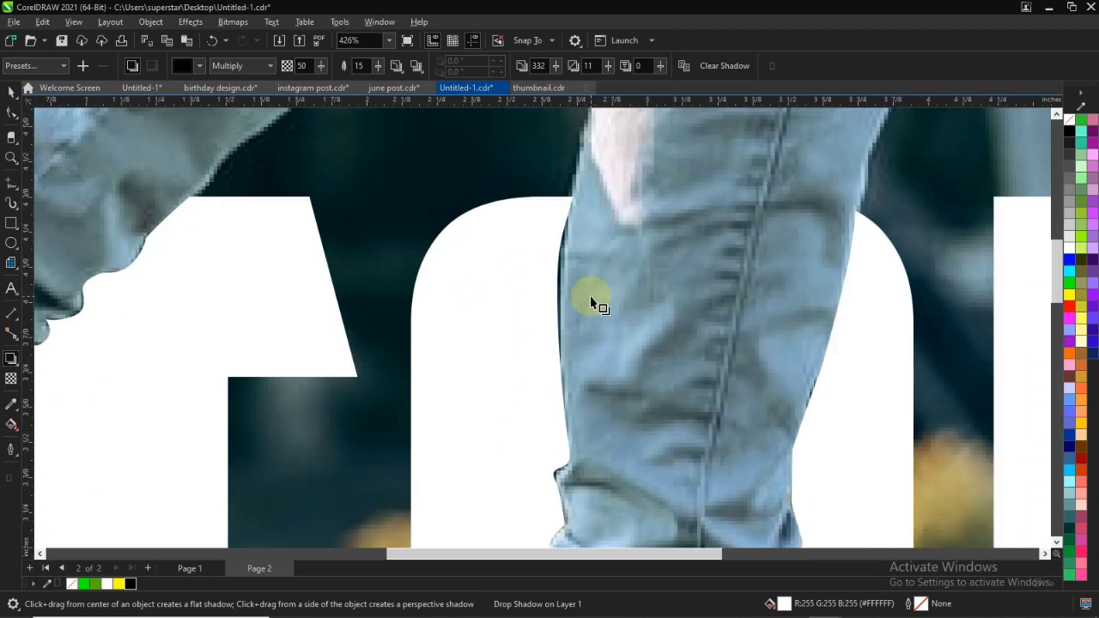
pyautogui.click(583, 292)
pyautogui.click(11, 114)
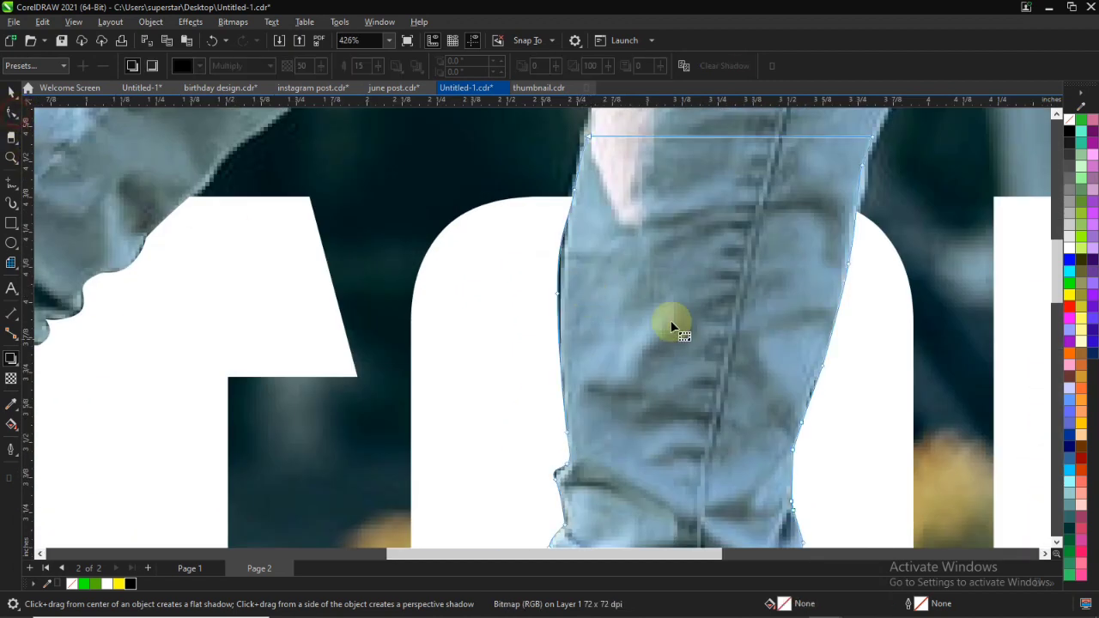
pyautogui.press('F10')
pyautogui.click(560, 297)
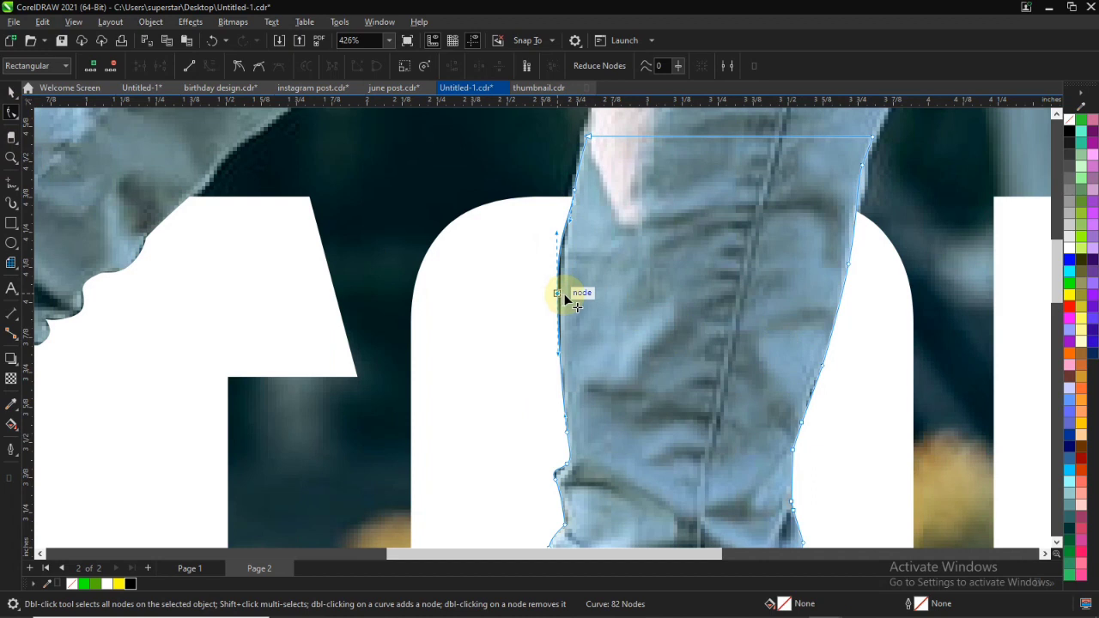
pyautogui.scroll(3, 559, 295)
pyautogui.moveTo(563, 274); pyautogui.dragTo(562, 276)
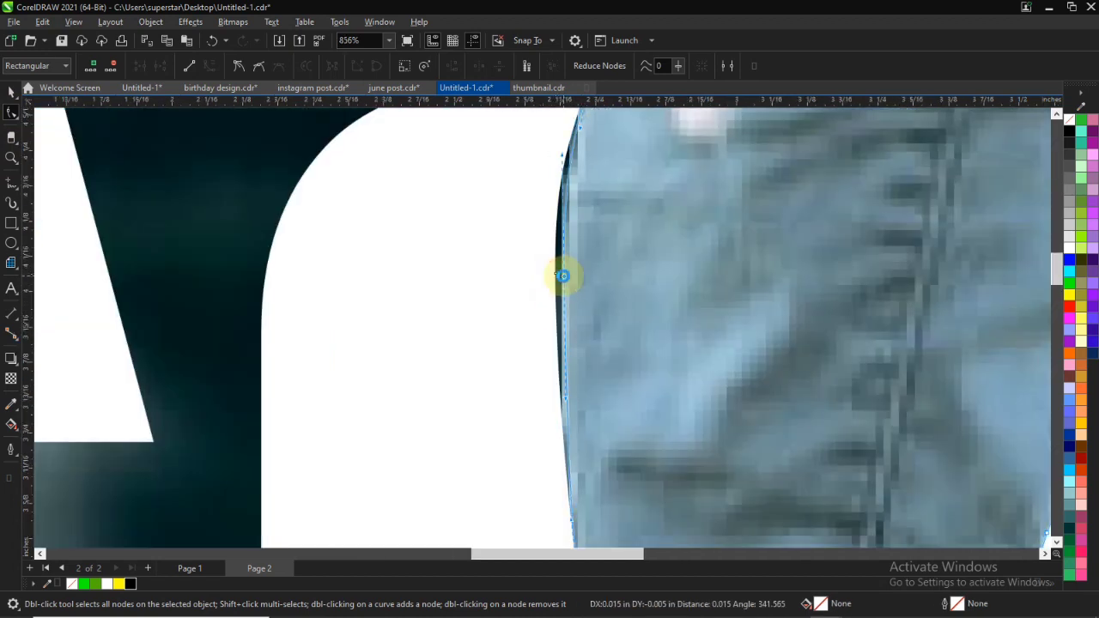
# Draw a closed Pen curve about 0.24 by 0.27 inches around the background patch inside the standing shoe's lace loop
pyautogui.scroll(-5, 567, 271)
pyautogui.scroll(3, 667, 381)
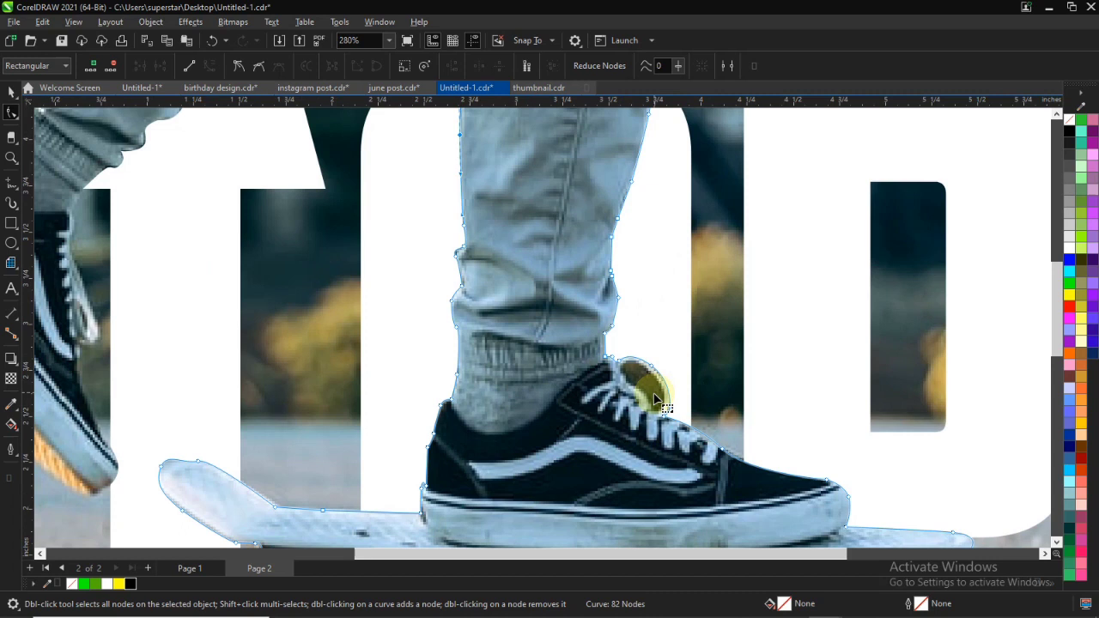
pyautogui.scroll(5, 658, 398)
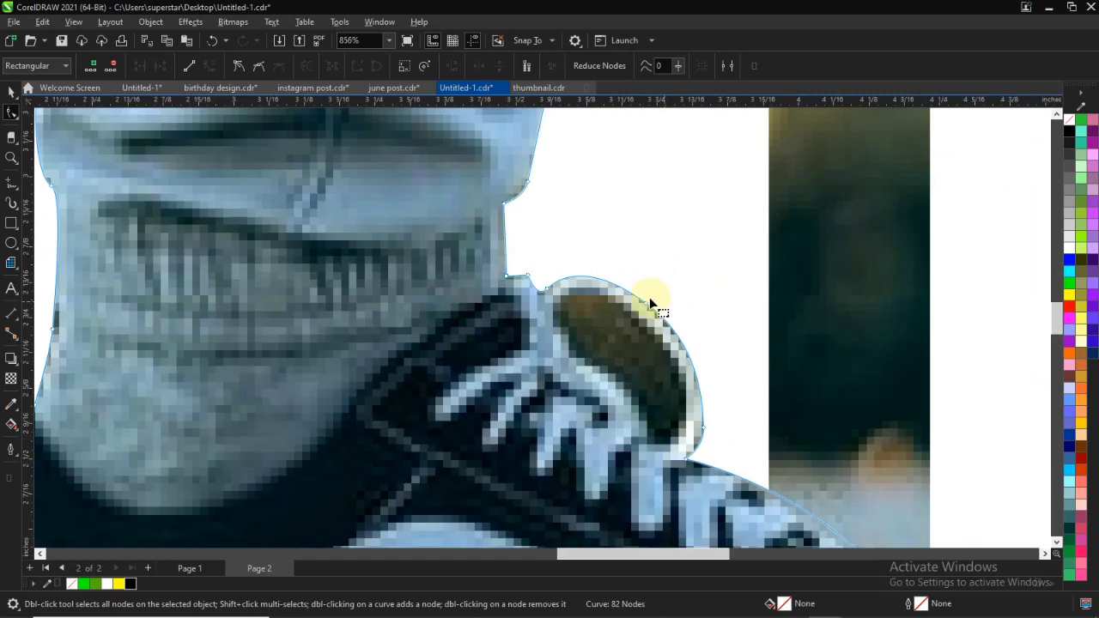
pyautogui.click(17, 190)
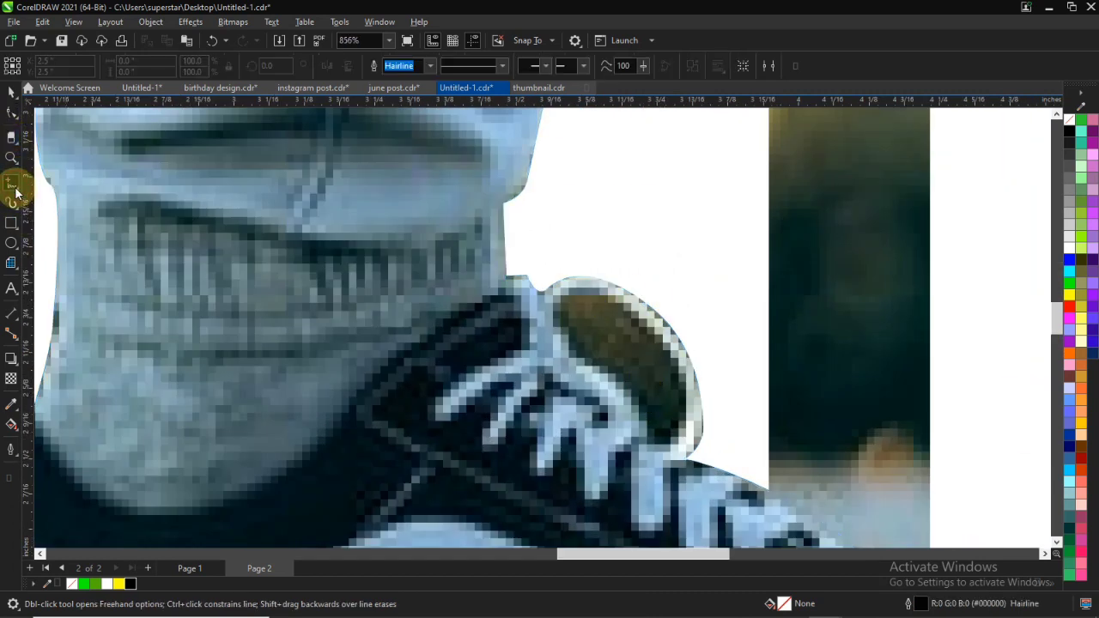
pyautogui.click(47, 182)
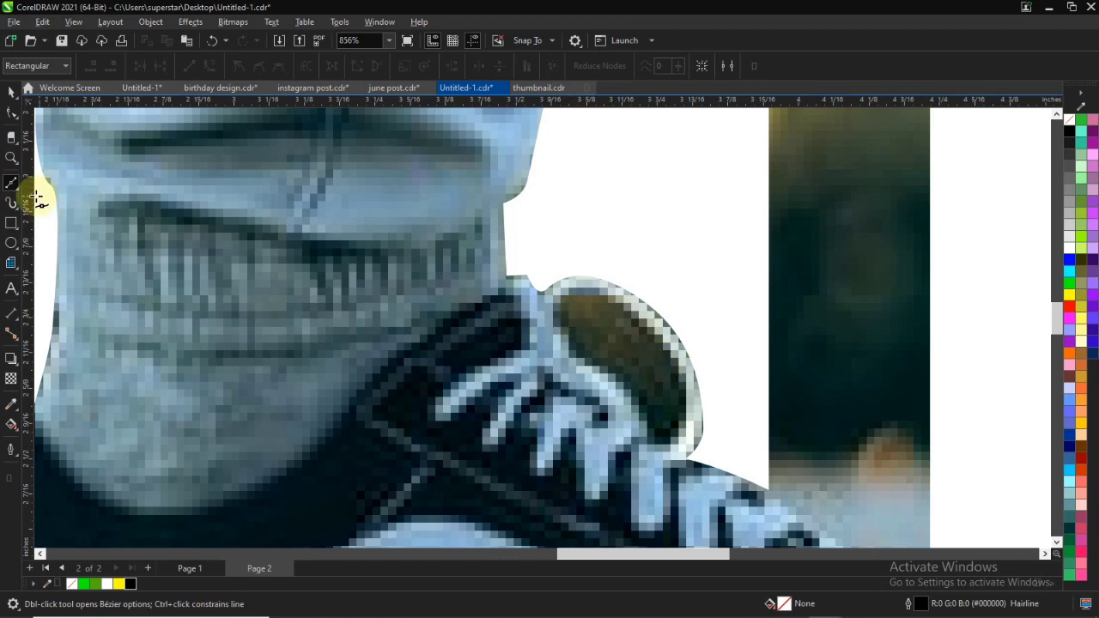
pyautogui.click(18, 189)
pyautogui.click(44, 227)
pyautogui.click(550, 305)
pyautogui.moveTo(605, 298); pyautogui.dragTo(667, 353)
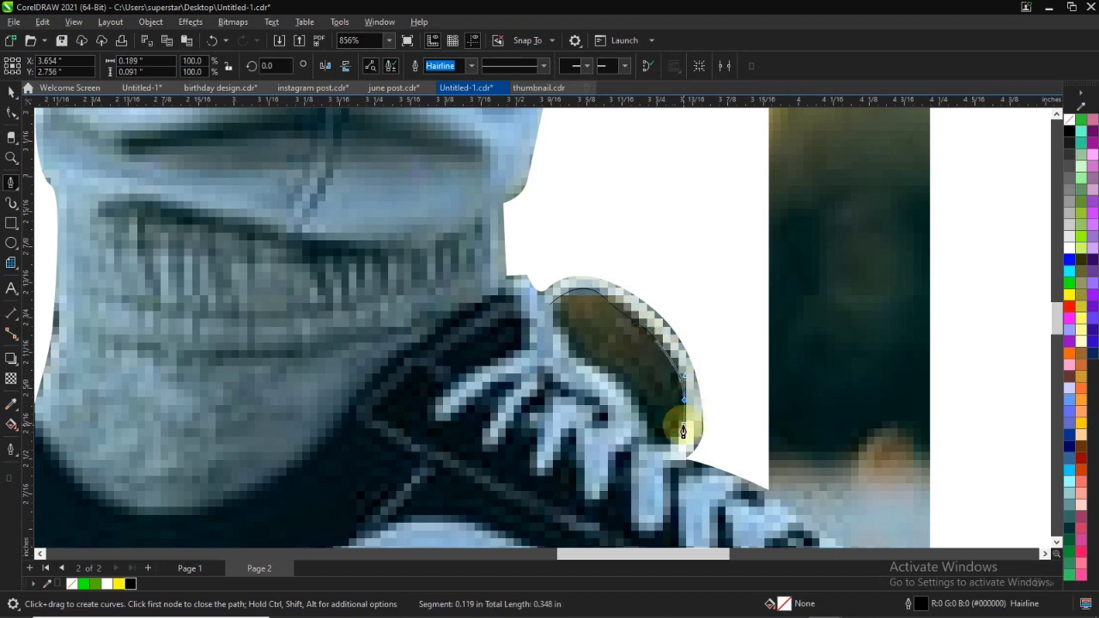
pyautogui.click(643, 421)
pyautogui.click(581, 373)
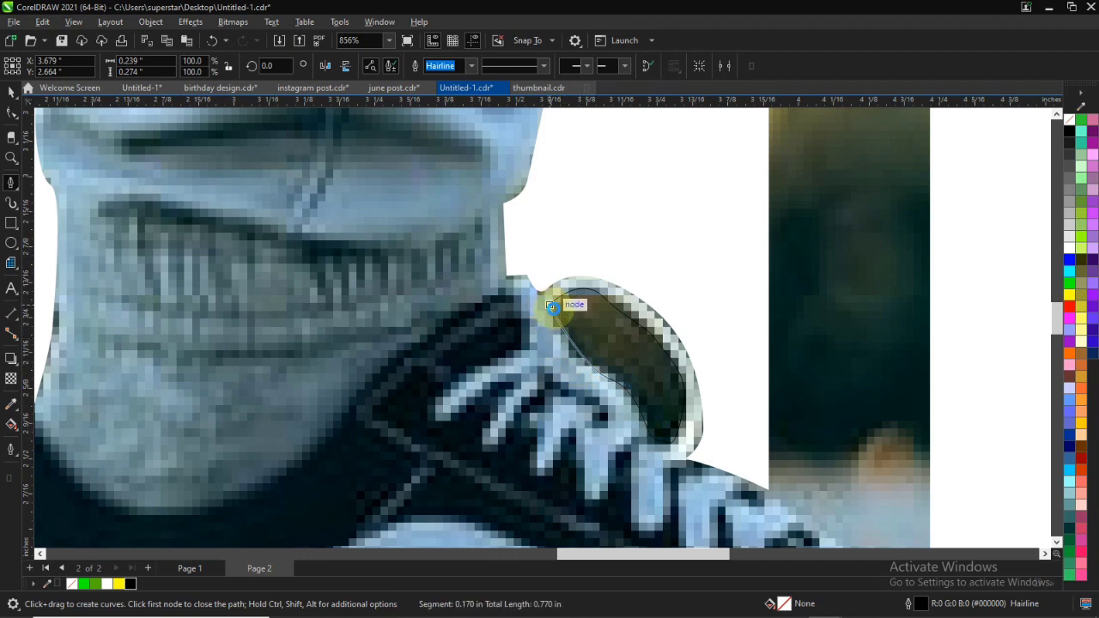
pyautogui.click(551, 306)
pyautogui.press('space')
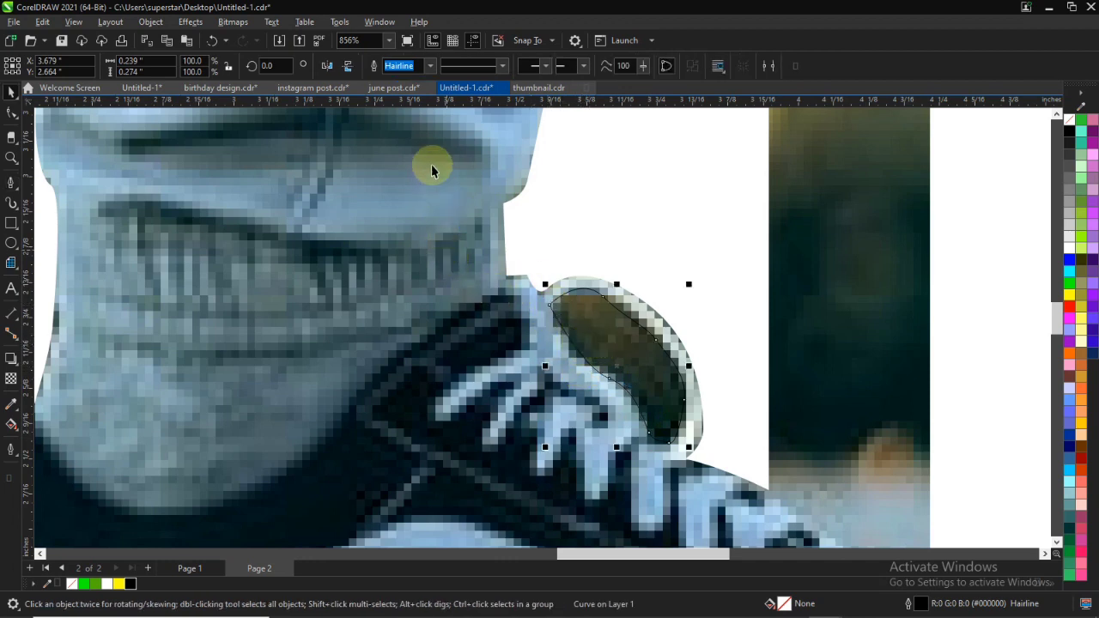
# Trim the standing-leg cutout with the drawn curve so the white text shows through the shoelace loop
pyautogui.hotkey('ctrl', 'a')
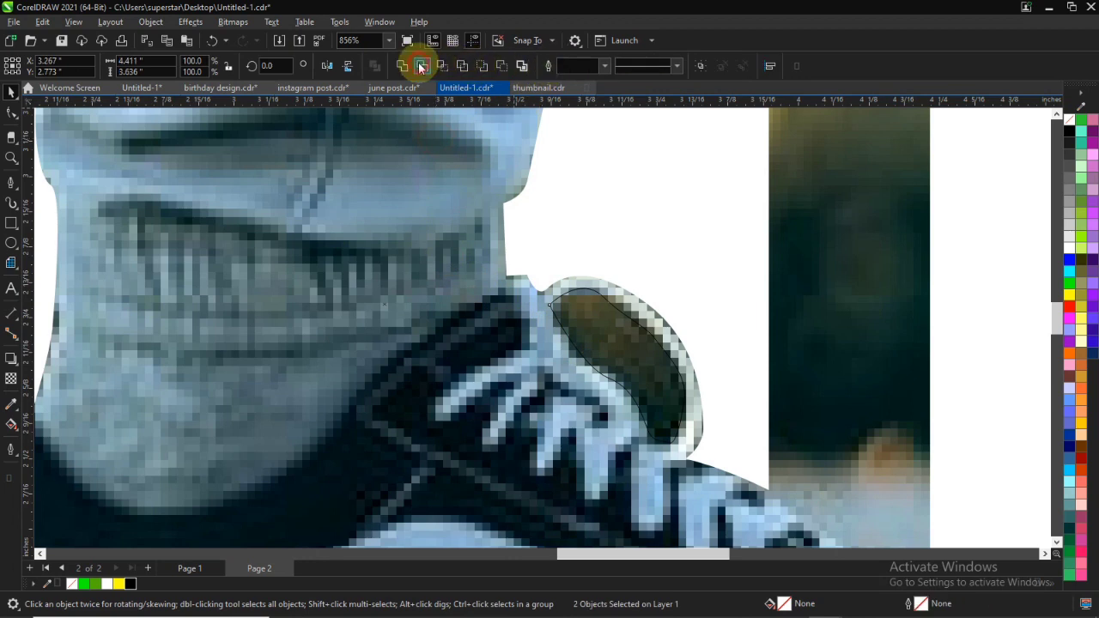
pyautogui.click(421, 66)
pyautogui.scroll(-2, 776, 363)
pyautogui.click(712, 336)
pyautogui.scroll(-2, 682, 378)
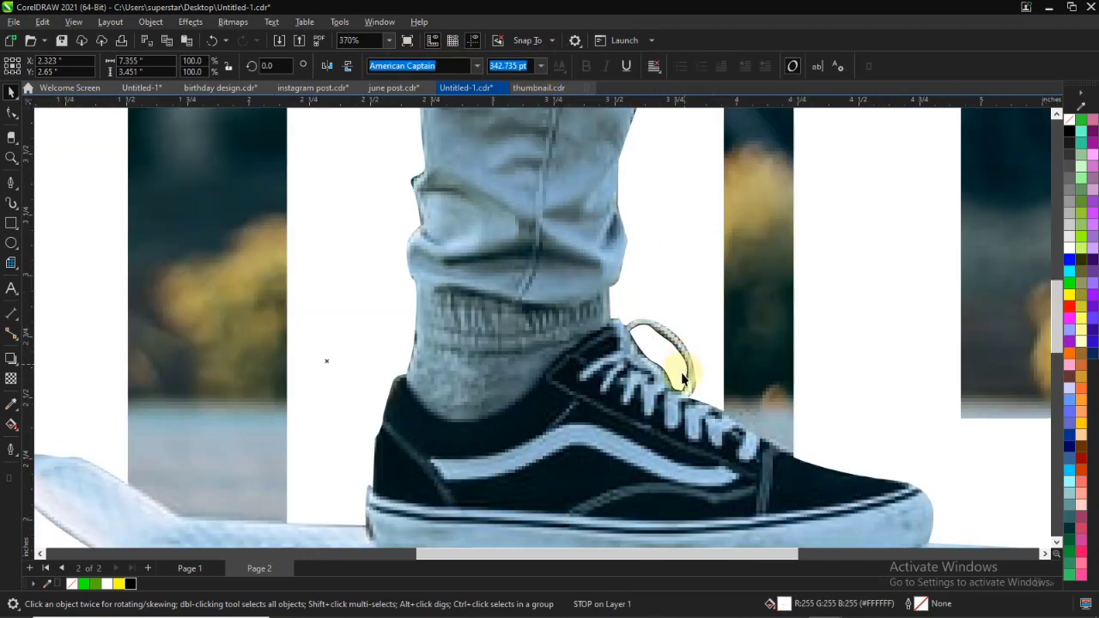
pyautogui.scroll(-4, 683, 378)
pyautogui.scroll(5, 683, 386)
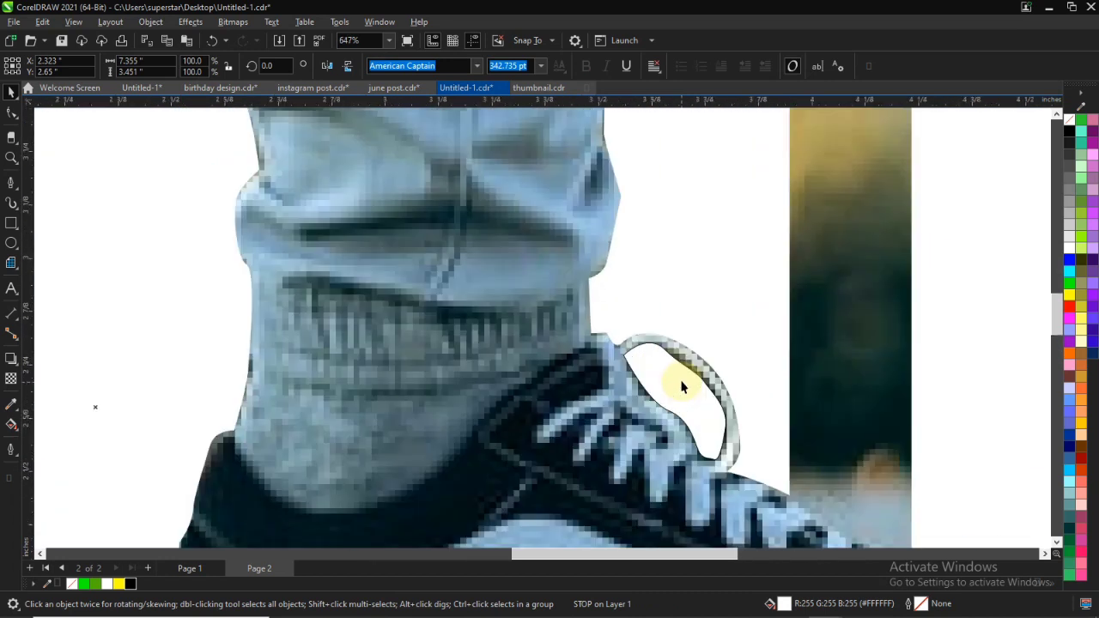
# Reshape the nodes of the shoelace-loop opening to follow the lace's inner edge, and remove the leftover drawn curve
pyautogui.click(681, 386)
pyautogui.scroll(3, 712, 363)
pyautogui.press('F10')
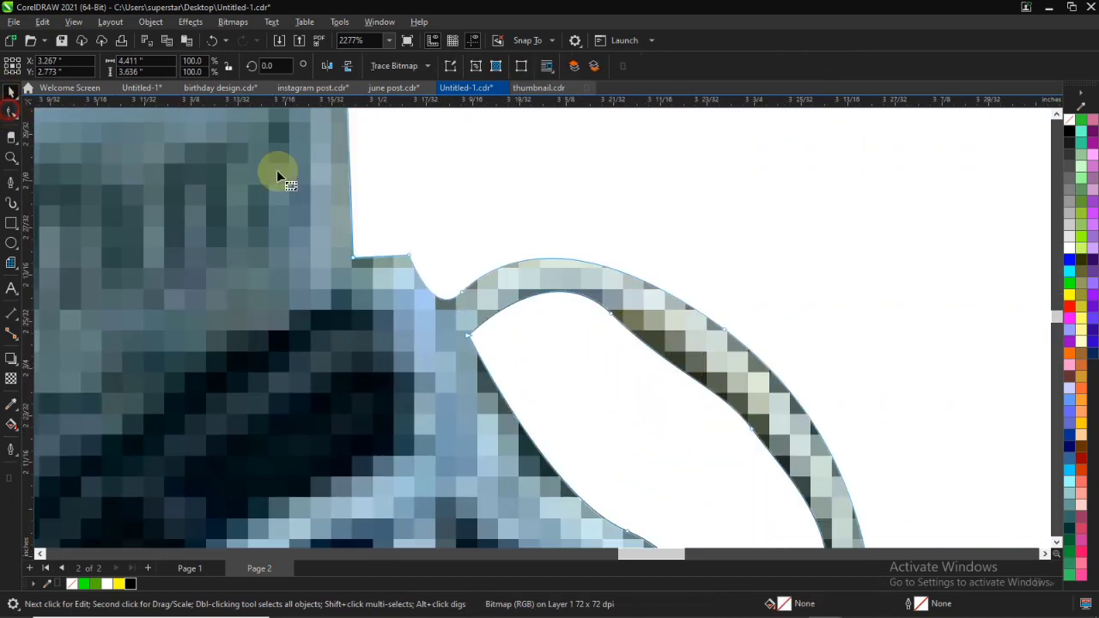
pyautogui.click(720, 409)
pyautogui.moveTo(749, 423); pyautogui.dragTo(753, 418)
pyautogui.moveTo(674, 373); pyautogui.dragTo(676, 351)
pyautogui.scroll(-2, 627, 329)
pyautogui.scroll(-1, 625, 359)
pyautogui.scroll(2, 719, 500)
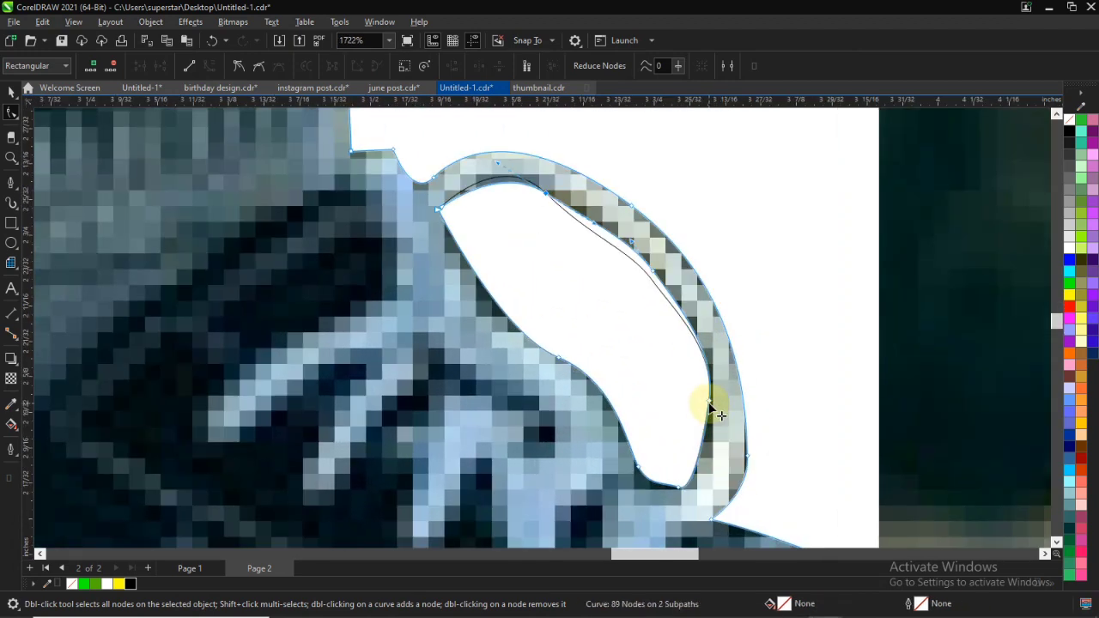
pyautogui.moveTo(709, 404); pyautogui.dragTo(713, 411)
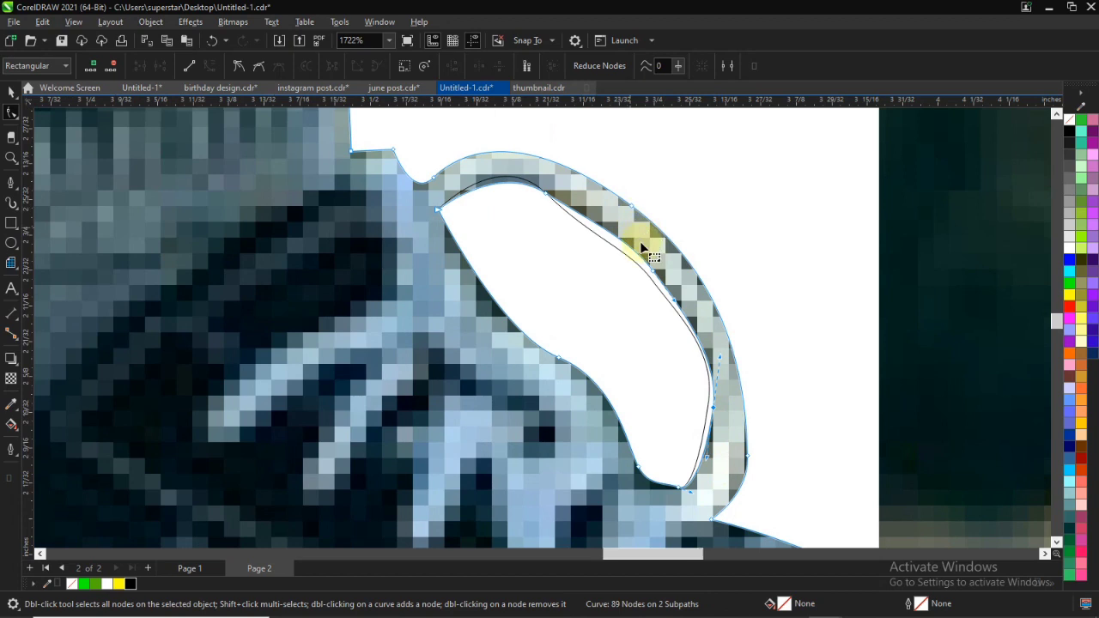
pyautogui.scroll(-5, 643, 249)
pyautogui.press('space')
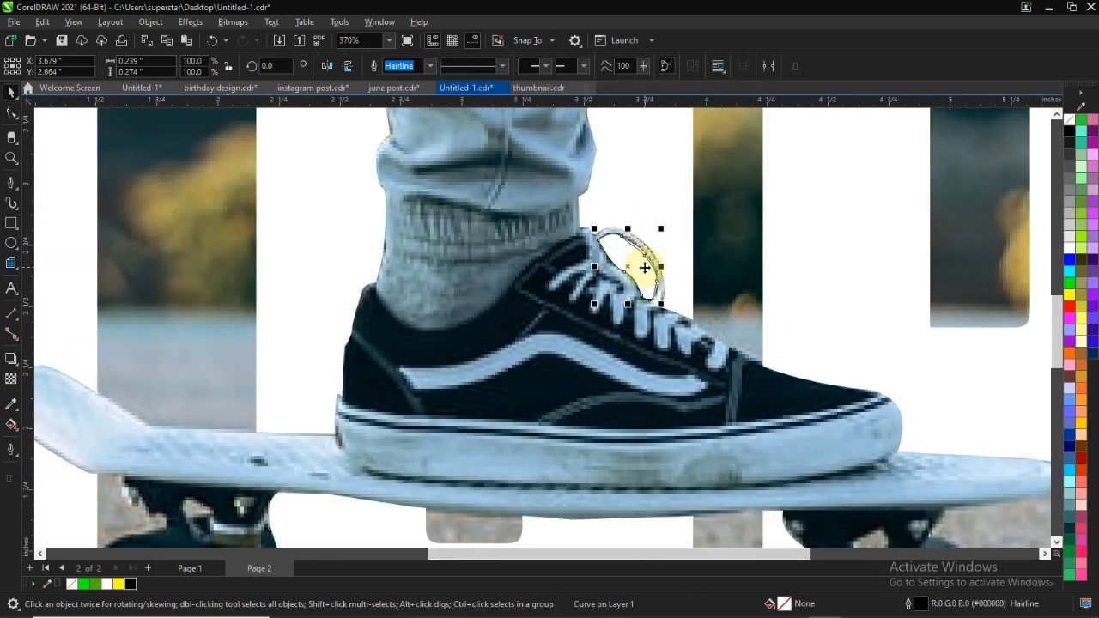
pyautogui.press('z')
pyautogui.scroll(-4, 635, 292)
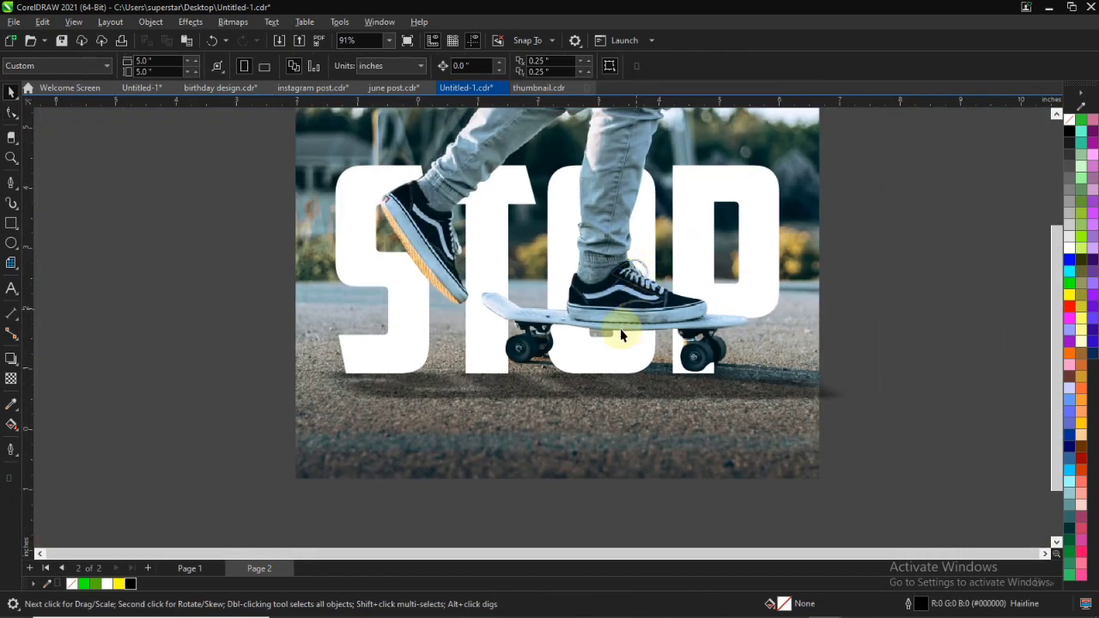
# Redirect the STOP text's perspective shadow backward behind the letters, with angle 54 and stretch 17
pyautogui.scroll(-1, 586, 338)
pyautogui.press('space')
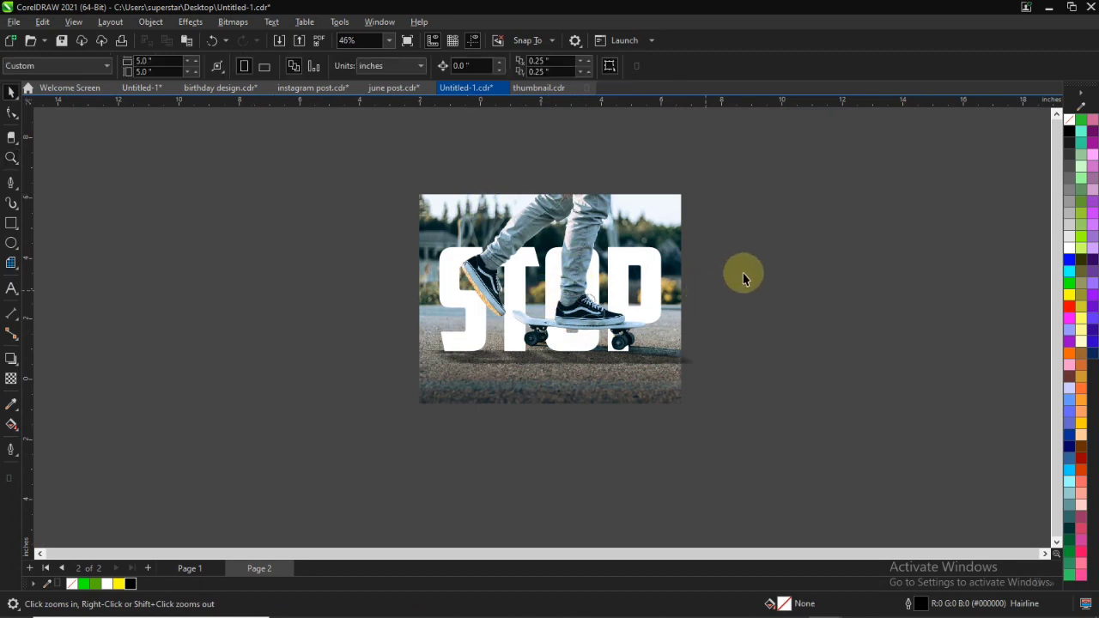
pyautogui.scroll(1, 650, 281)
pyautogui.click(641, 439)
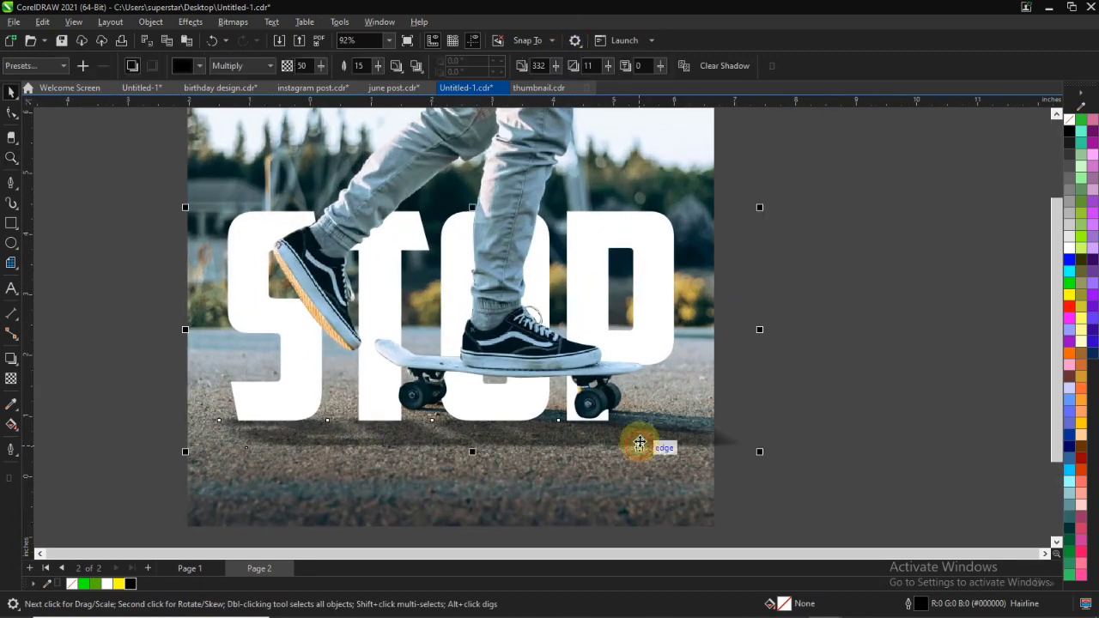
pyautogui.click(11, 359)
pyautogui.moveTo(495, 445); pyautogui.dragTo(464, 431)
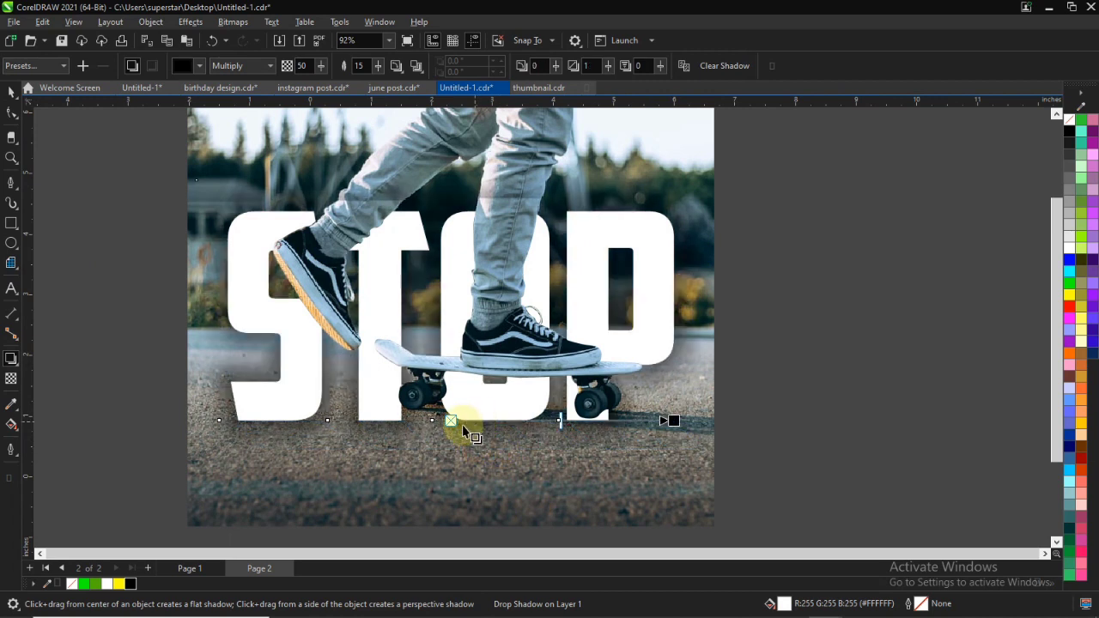
pyautogui.moveTo(667, 436); pyautogui.dragTo(477, 386)
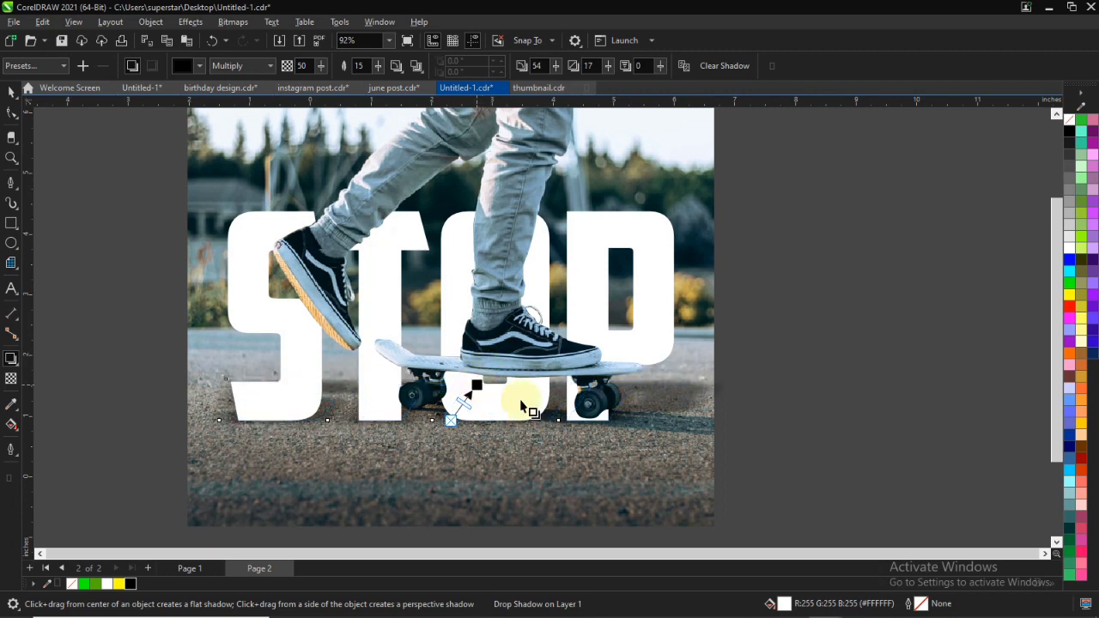
pyautogui.press('space')
pyautogui.click(839, 408)
pyautogui.scroll(-3, 665, 433)
pyautogui.scroll(3, 657, 388)
pyautogui.scroll(-1, 478, 343)
pyautogui.scroll(2, 552, 332)
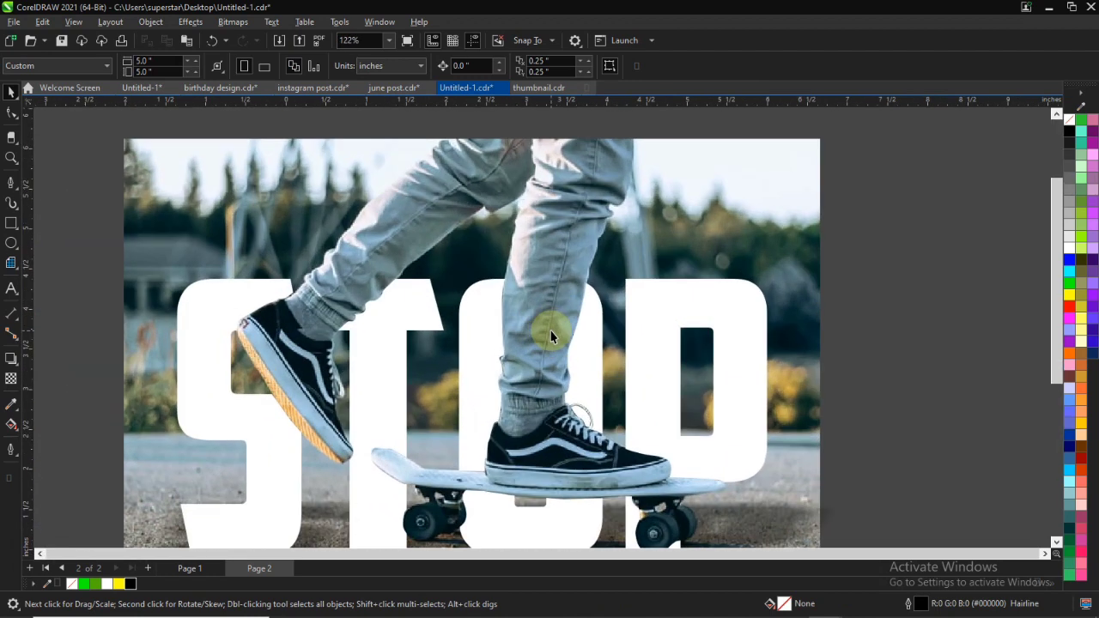
pyautogui.scroll(-1, 570, 326)
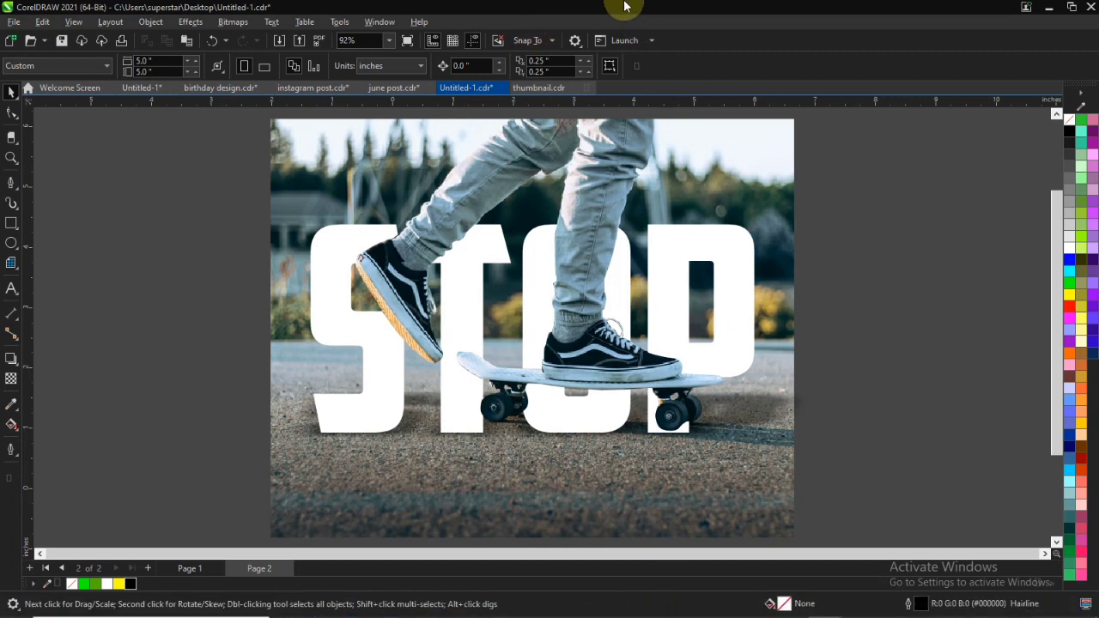
pyautogui.moveTo(624, 7)
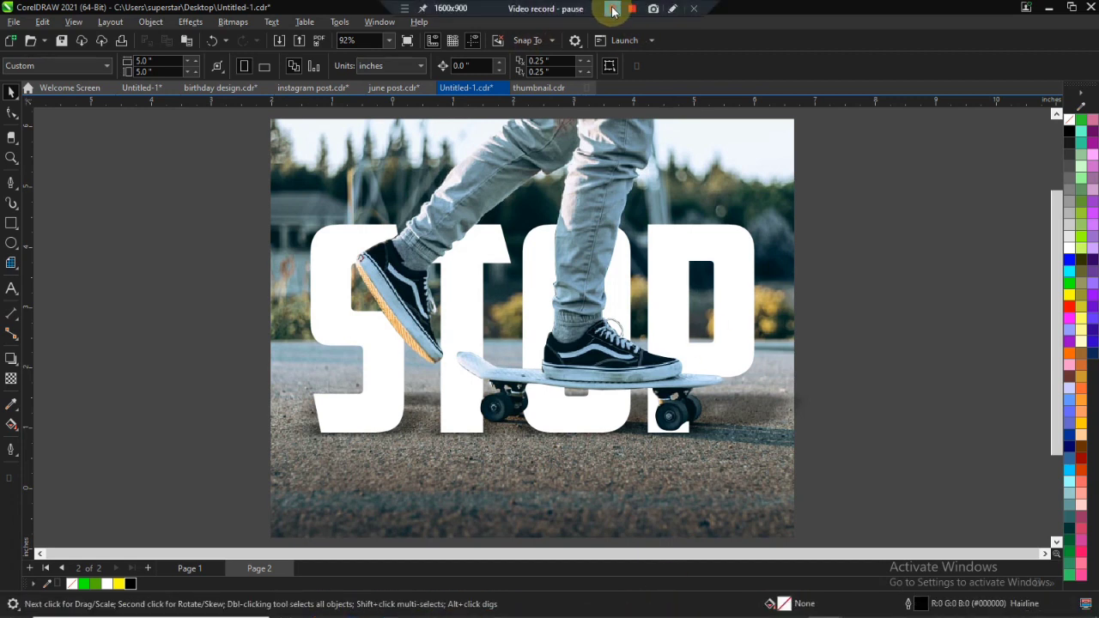